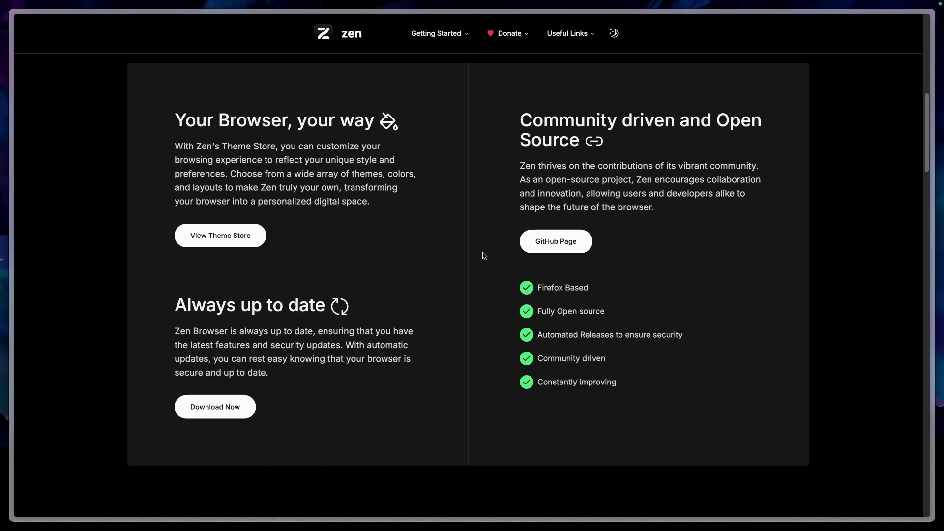
# Look through the Zen homepage's feature sections down to the Frequently Asked Questions, and return to the page's beginning
pyautogui.scroll(-7, 484, 256)
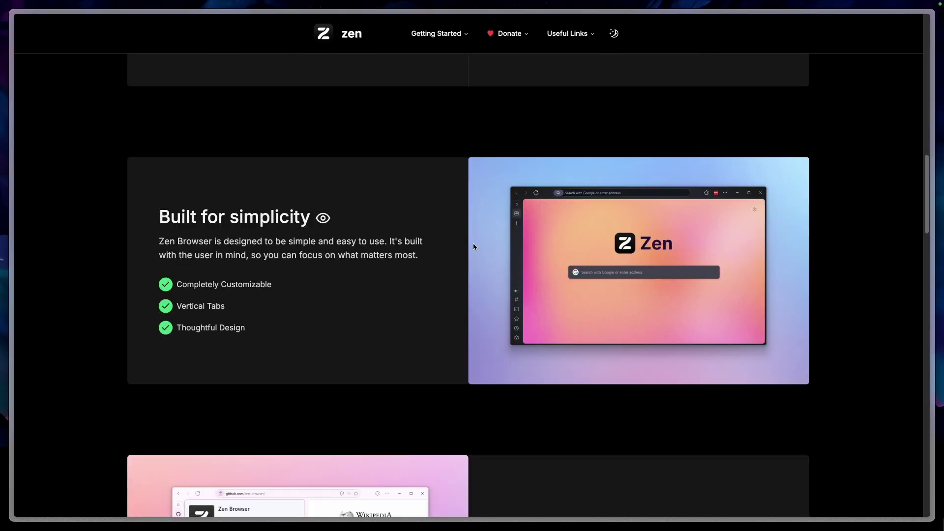
pyautogui.scroll(-8, 462, 234)
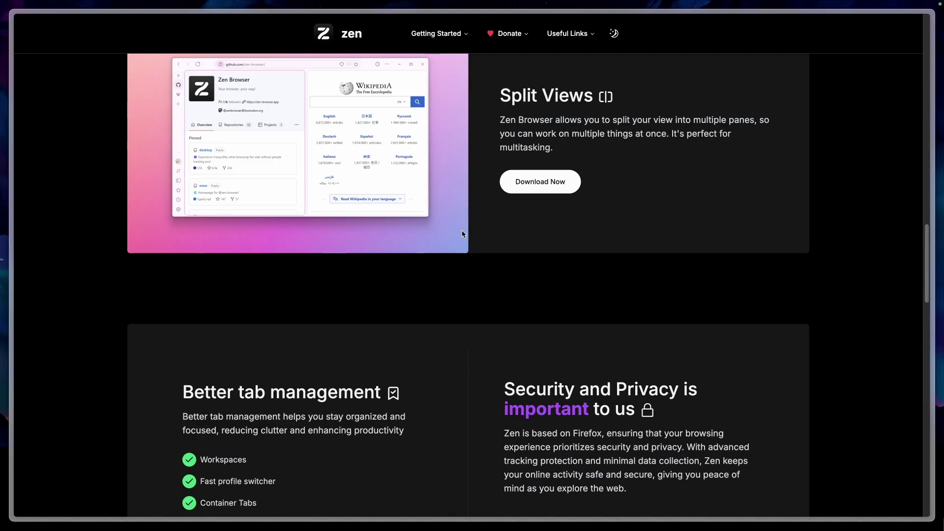
pyautogui.scroll(1, 463, 234)
pyautogui.scroll(-5, 462, 234)
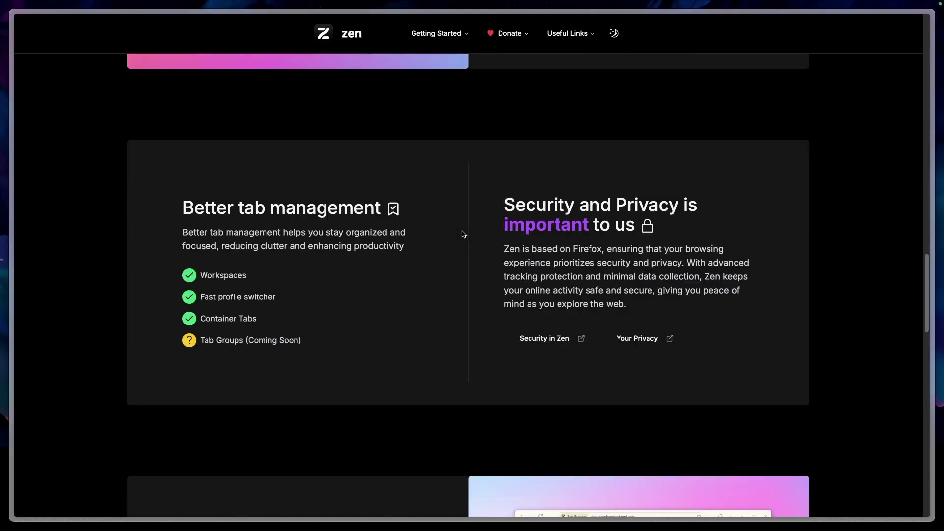
pyautogui.scroll(-6, 462, 234)
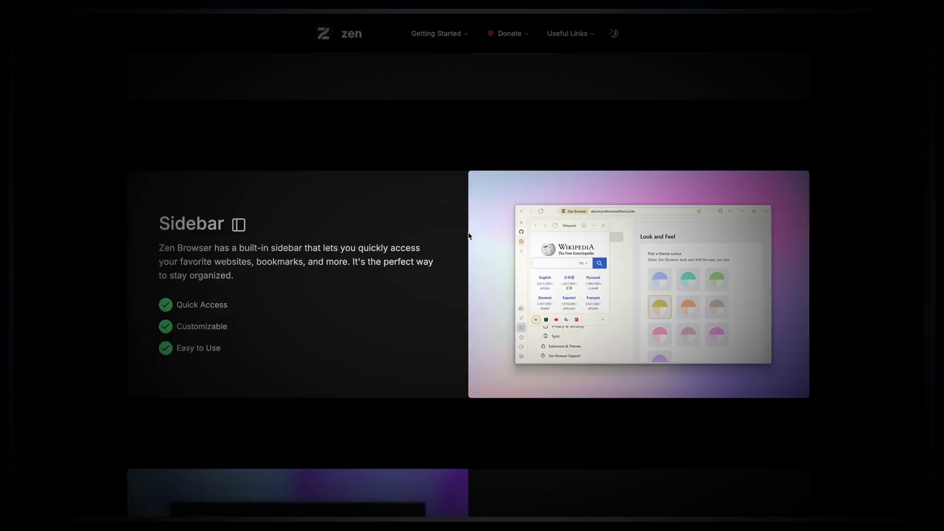
pyautogui.scroll(-10, 468, 236)
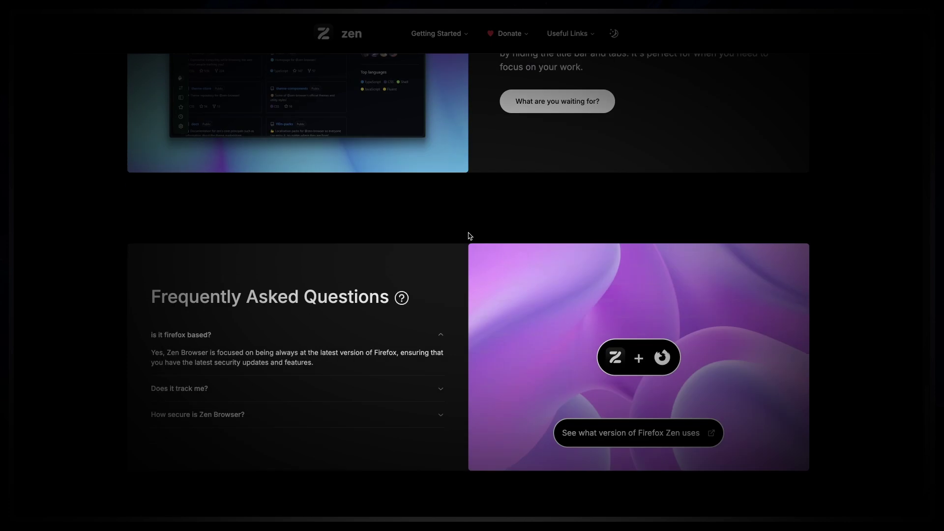
pyautogui.scroll(-4, 468, 236)
pyautogui.press('Home')
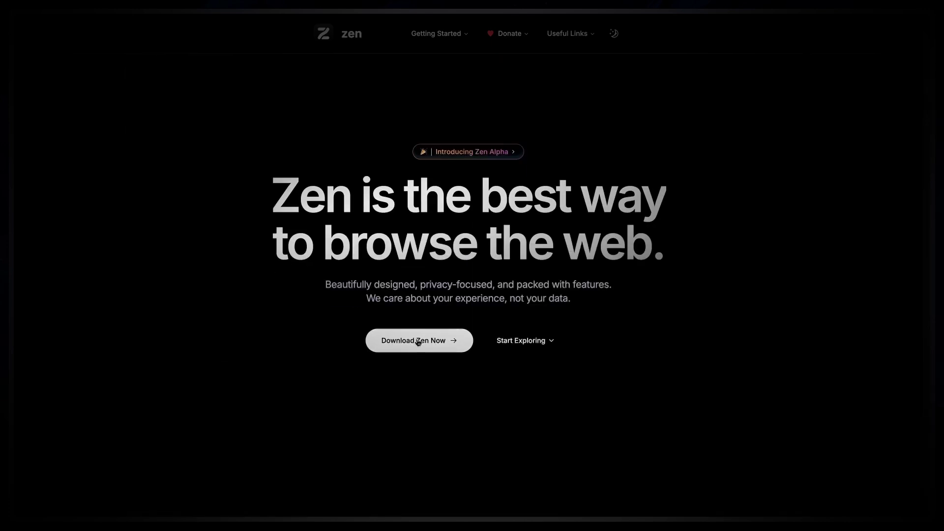
# Open the Zen download page and look through the Windows, Linux and MacOS platform options
pyautogui.click(418, 341)
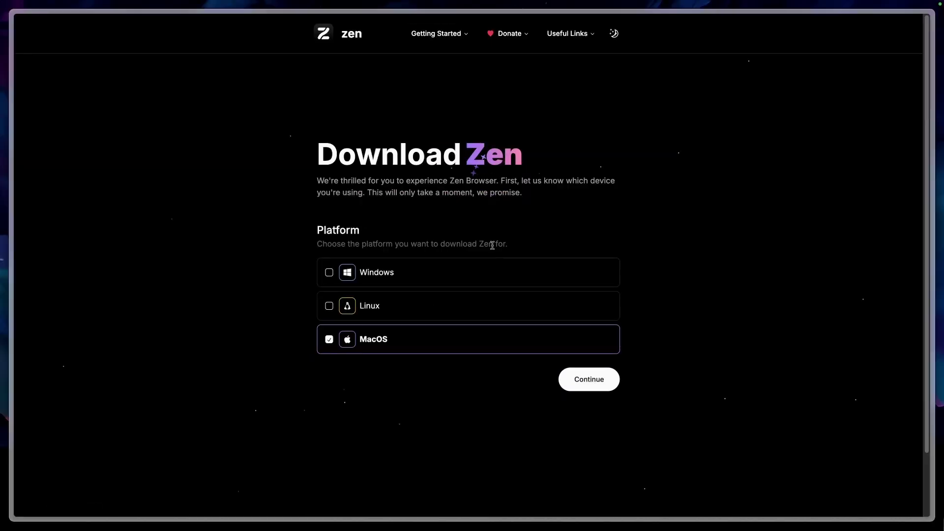
pyautogui.click(473, 273)
pyautogui.click(468, 307)
pyautogui.click(463, 351)
pyautogui.scroll(-2, 472, 219)
pyautogui.scroll(2, 472, 219)
pyautogui.click(439, 38)
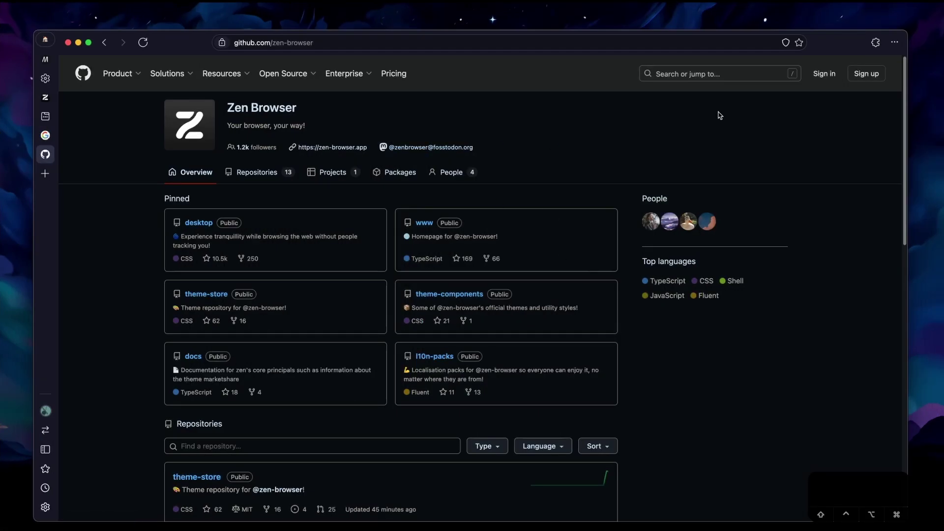
# Look over the browser's application menu and its list of workspaces
pyautogui.click(895, 42)
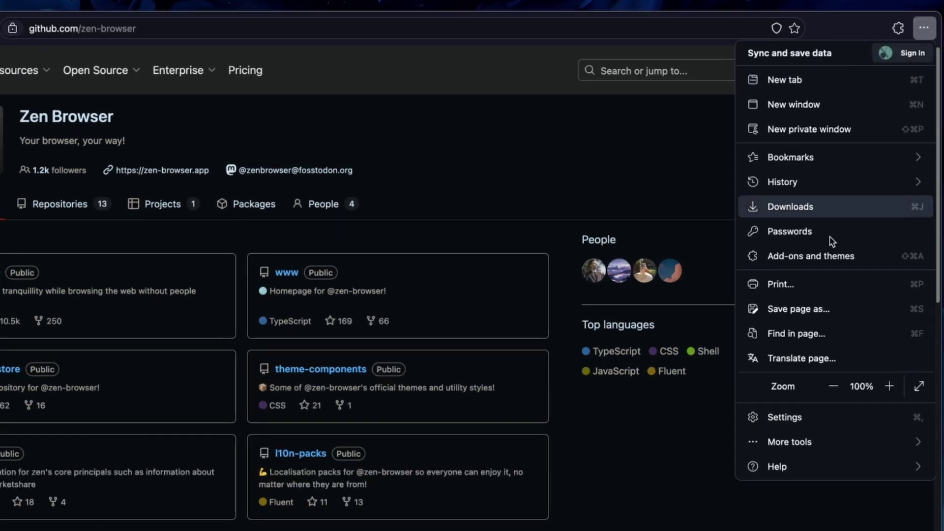
pyautogui.press('Escape')
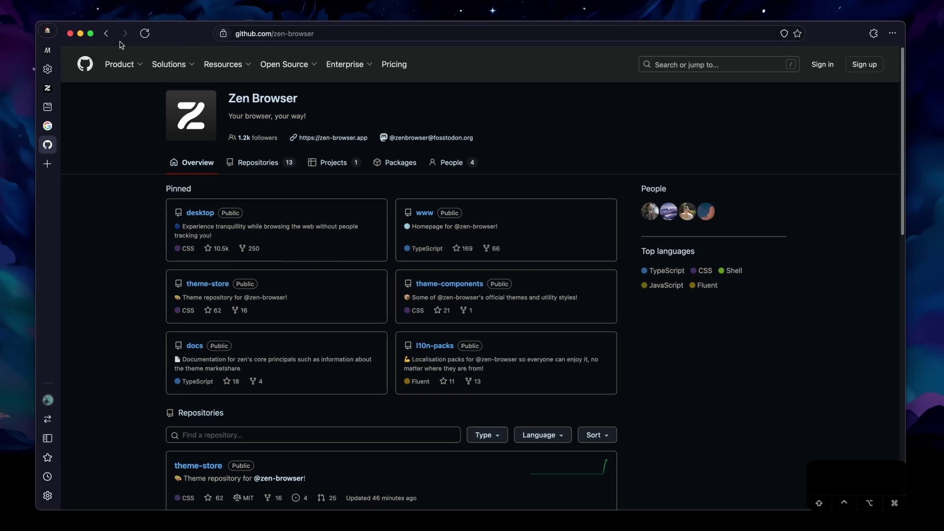
pyautogui.click(69, 45)
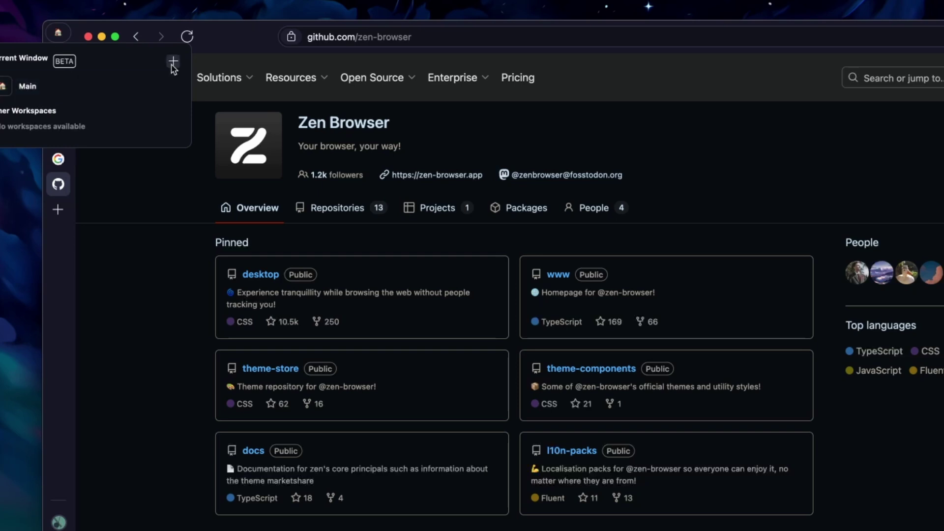
pyautogui.click(143, 190)
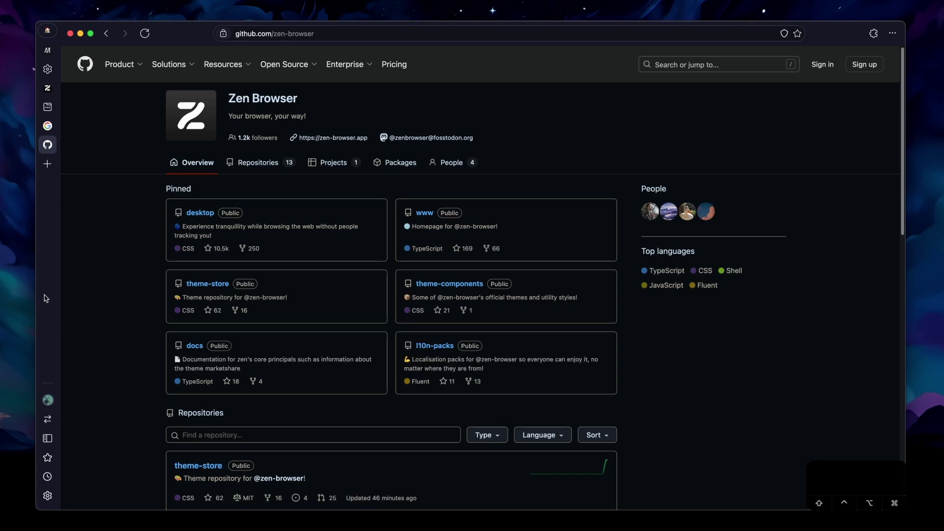
# Expand the vertical tab sidebar to show the tab titles
pyautogui.rightClick(99, 371)
pyautogui.click(96, 366)
pyautogui.click(49, 422)
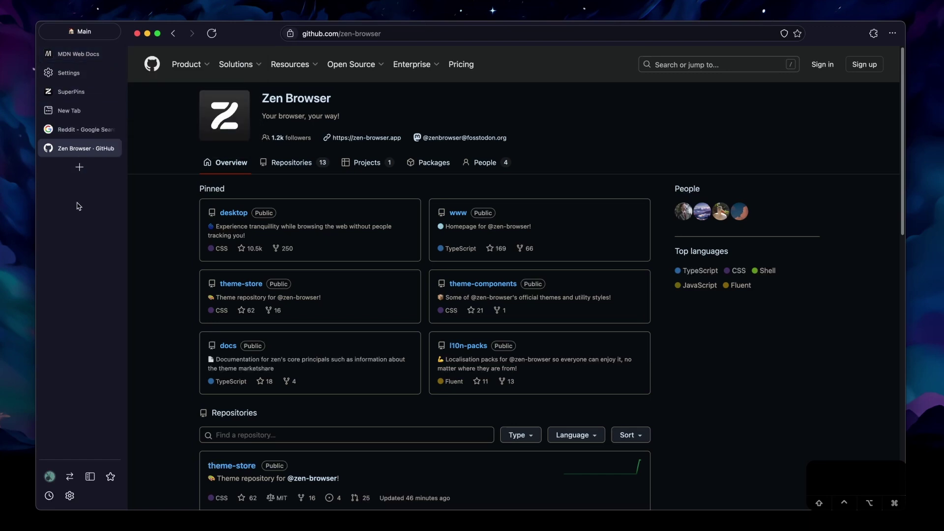
pyautogui.moveTo(82, 148)
pyautogui.mouseDown()
pyautogui.moveTo(111, 110)
pyautogui.moveTo(74, 130)
pyautogui.moveTo(106, 92)
pyautogui.moveTo(74, 123)
pyautogui.moveTo(81, 149)
pyautogui.mouseUp()
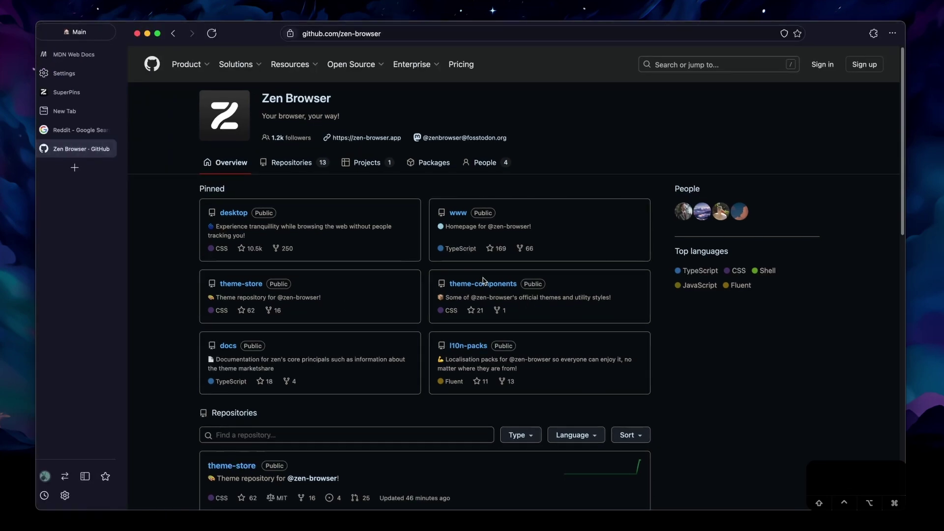
# Open the Keyboard Shortcuts settings and review the assignable actions, from Split View and Compact Mode through to Sidebar Actions
pyautogui.press('super+comma')
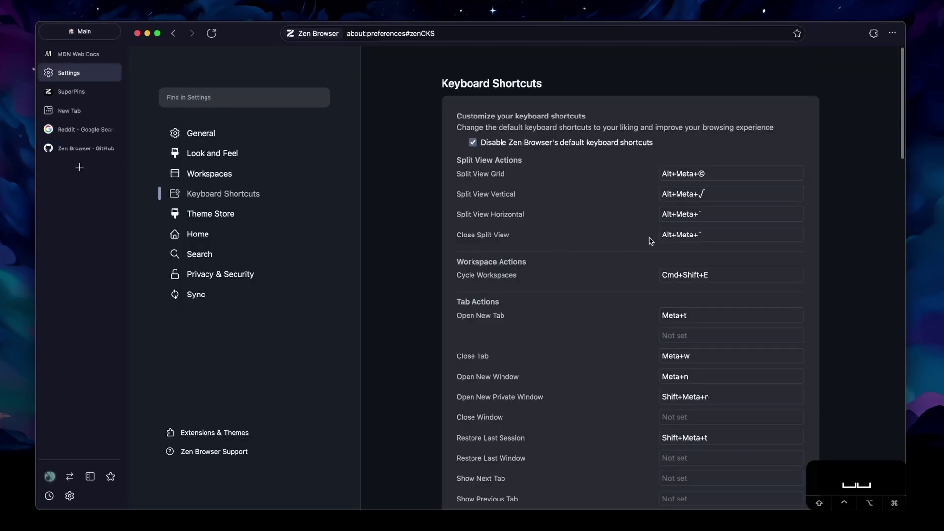
pyautogui.scroll(-9, 550, 231)
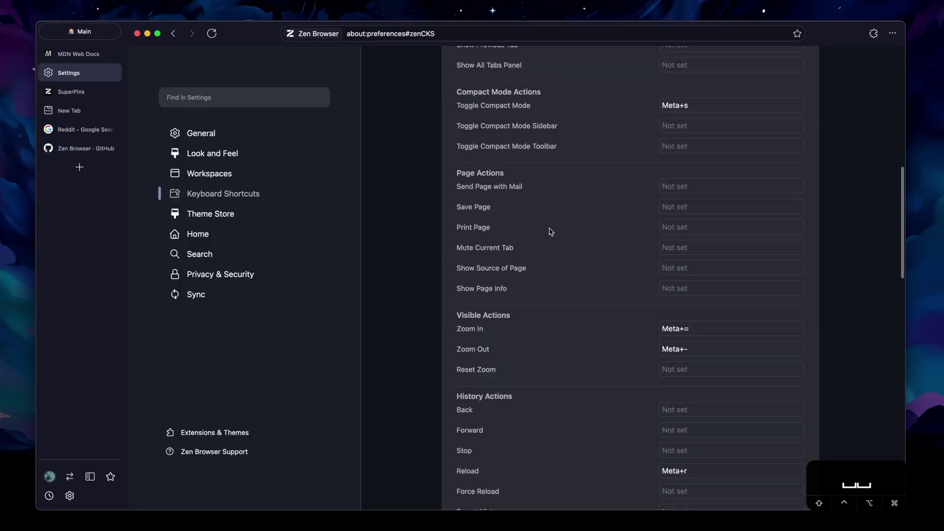
pyautogui.scroll(1, 545, 207)
pyautogui.scroll(-2, 534, 158)
pyautogui.tripleClick(534, 94)
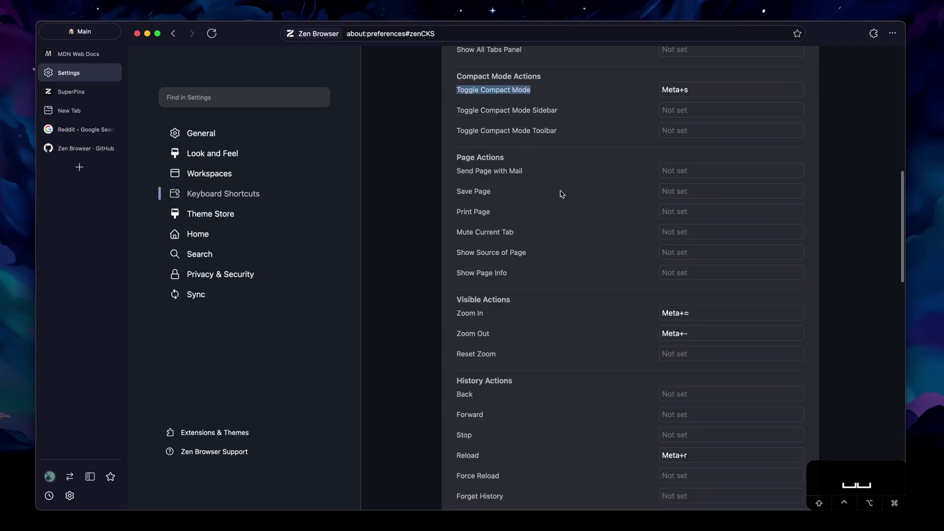
pyautogui.scroll(1, 570, 196)
pyautogui.scroll(-15, 638, 241)
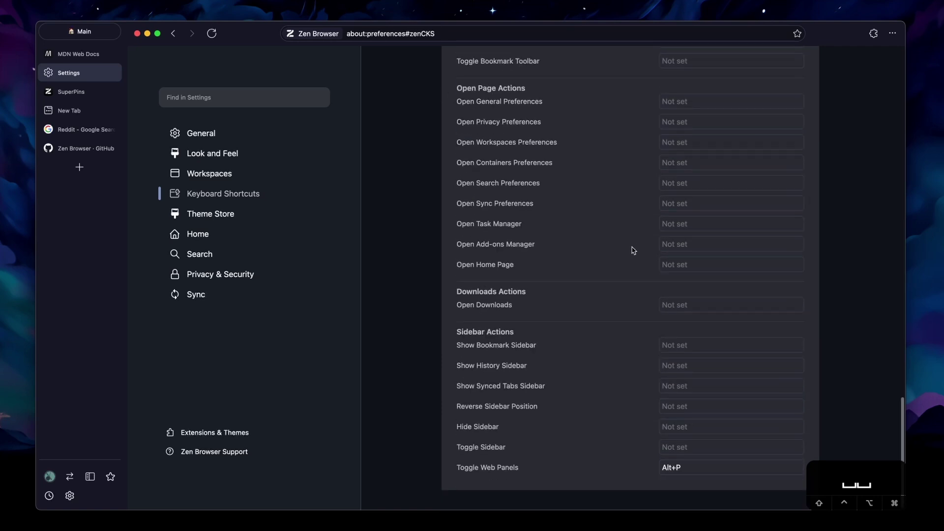
pyautogui.moveTo(536, 348); pyautogui.dragTo(451, 349)
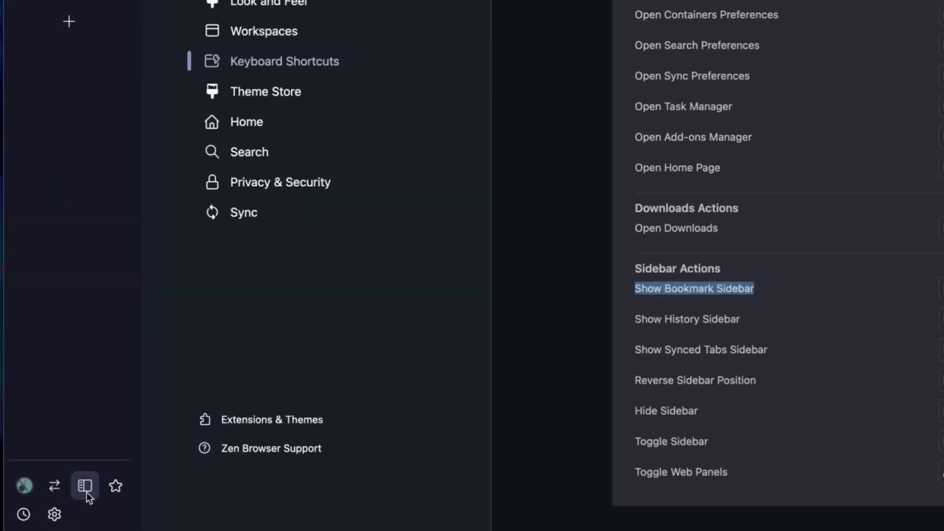
# View the X and Google Translate web side panels and the form for adding another web panel
pyautogui.click(90, 475)
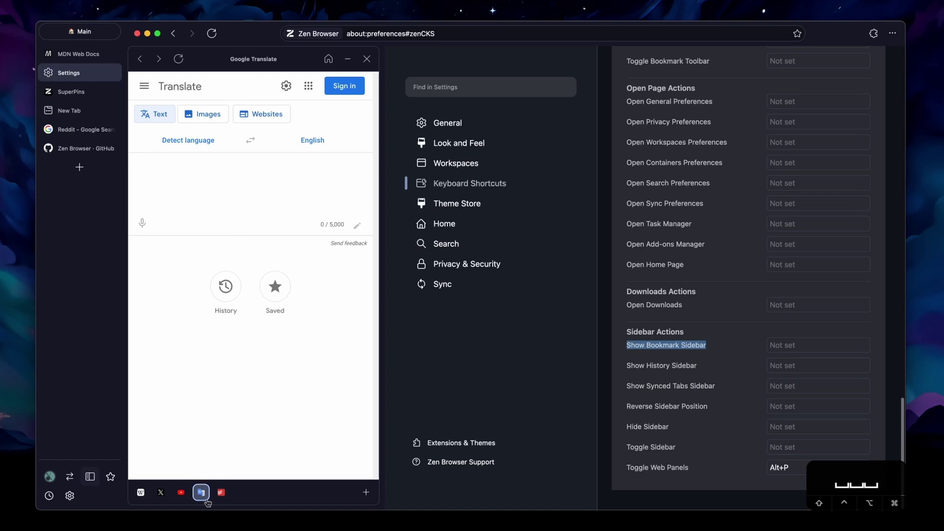
pyautogui.click(161, 492)
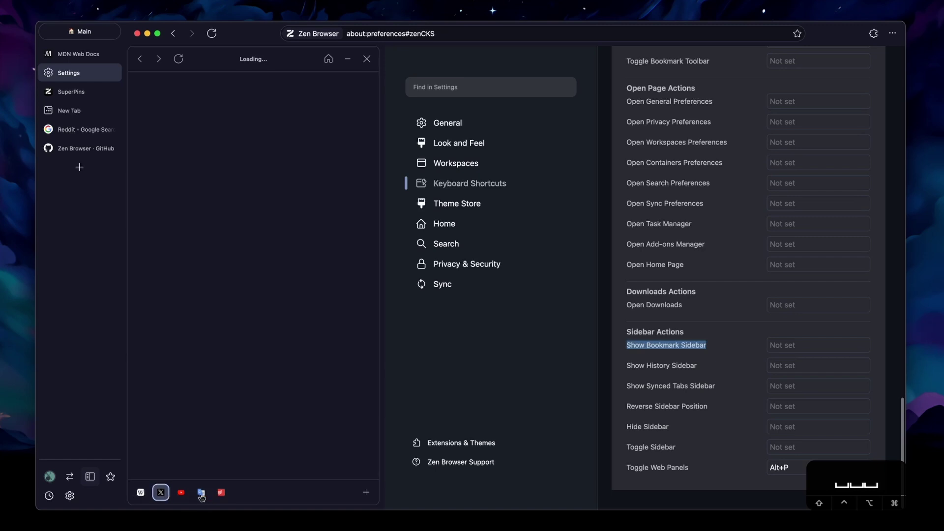
pyautogui.click(201, 492)
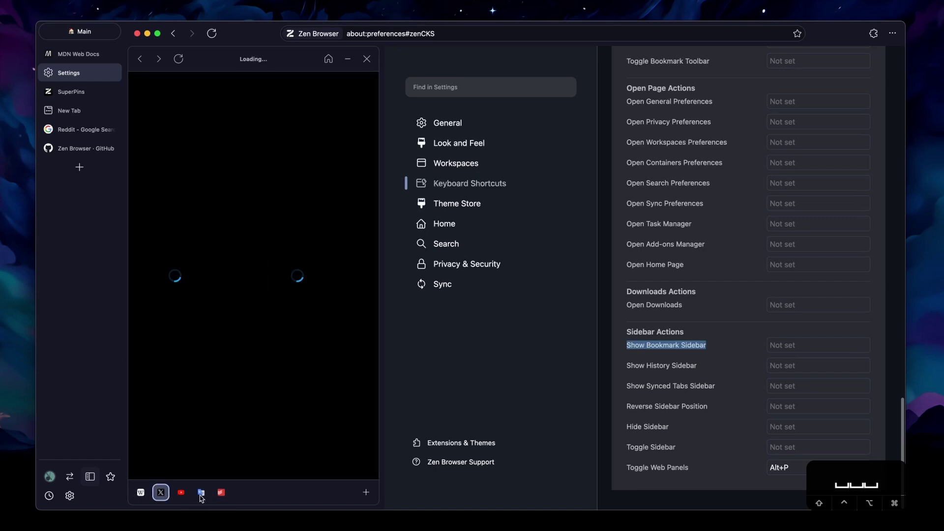
pyautogui.click(366, 492)
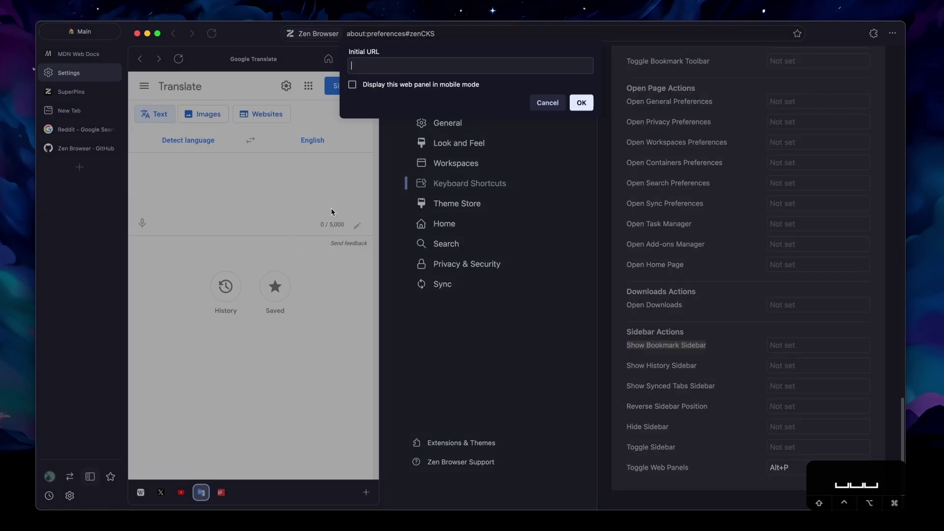
pyautogui.click(547, 103)
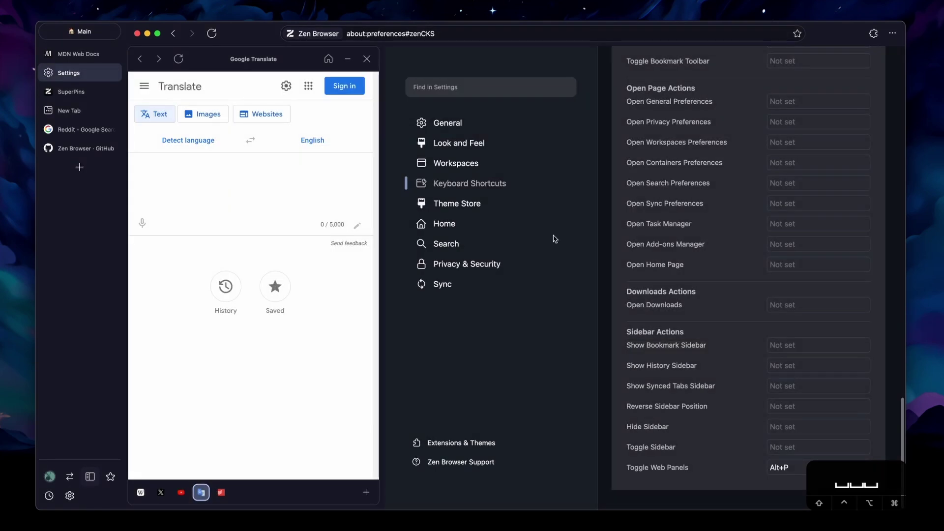
# Float the Google Translate web panel over the settings page in compact mode, and restore the docked panel in the normal layout
pyautogui.click(349, 60)
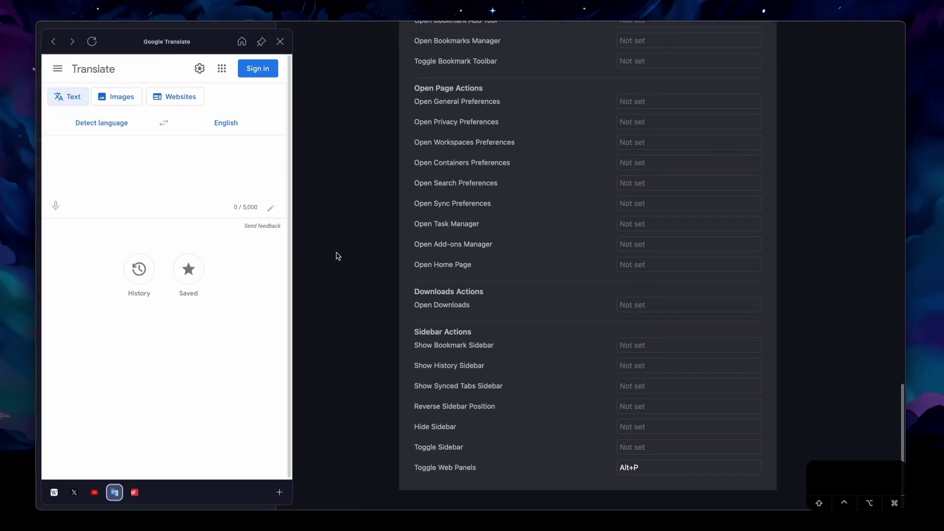
pyautogui.scroll(20, 393, 229)
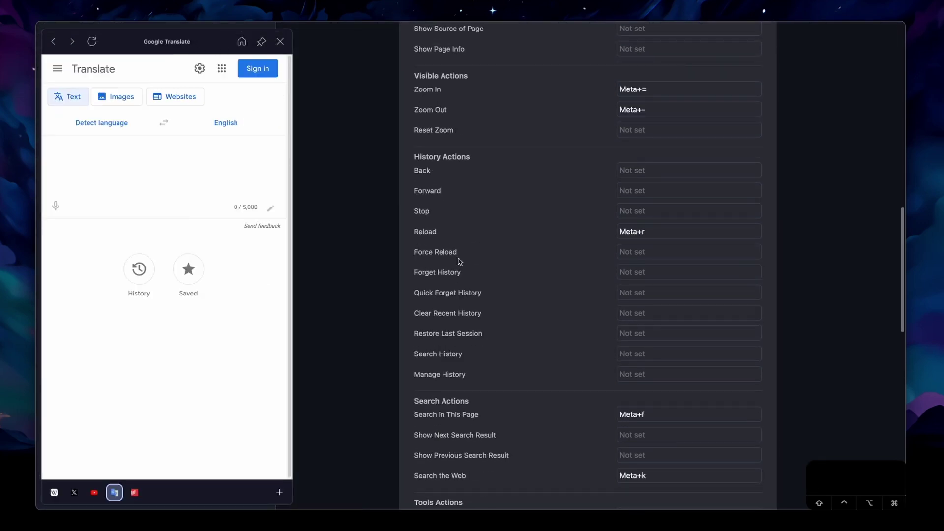
pyautogui.scroll(-20, 370, 272)
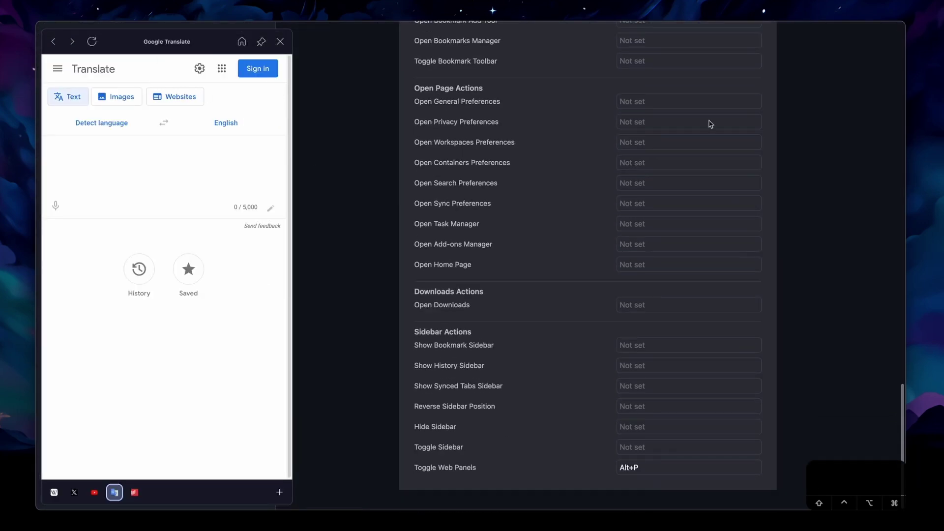
pyautogui.press('super+alt+c')
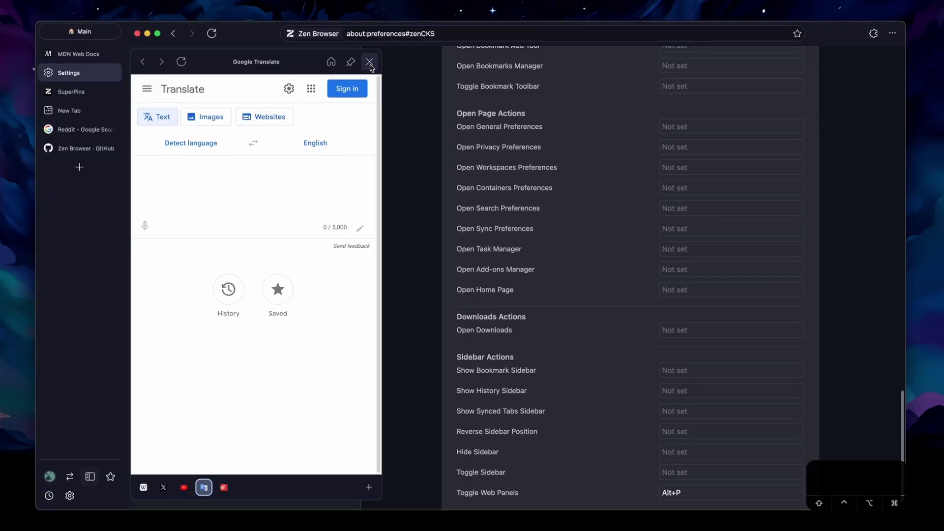
pyautogui.click(351, 63)
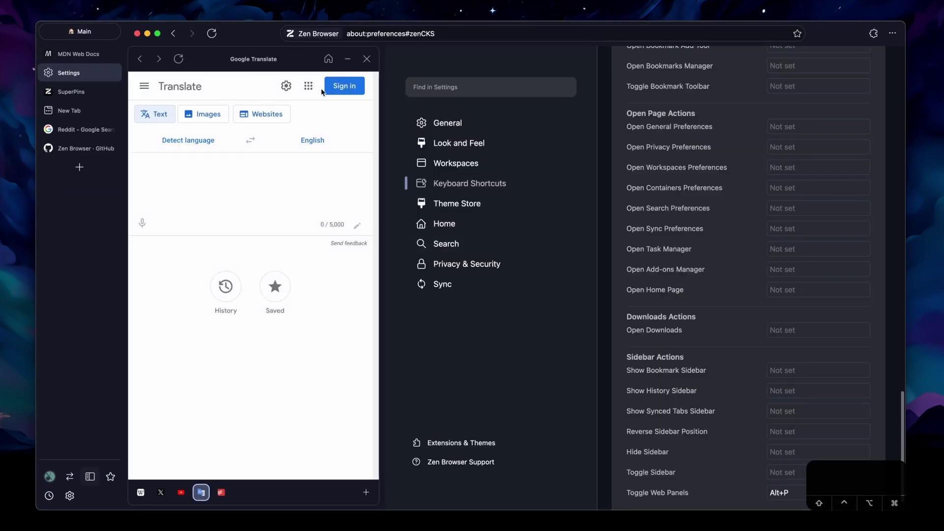
# Try compact mode with the web side panel closed, and reopen the panel in the normal layout
pyautogui.press('super+alt+c')
pyautogui.click(258, 38)
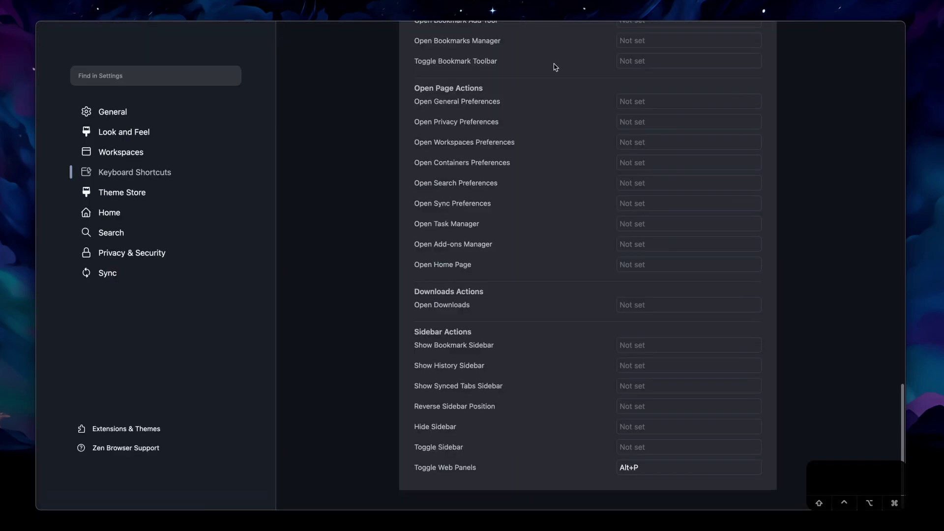
pyautogui.press('super+alt+c')
pyautogui.click(90, 477)
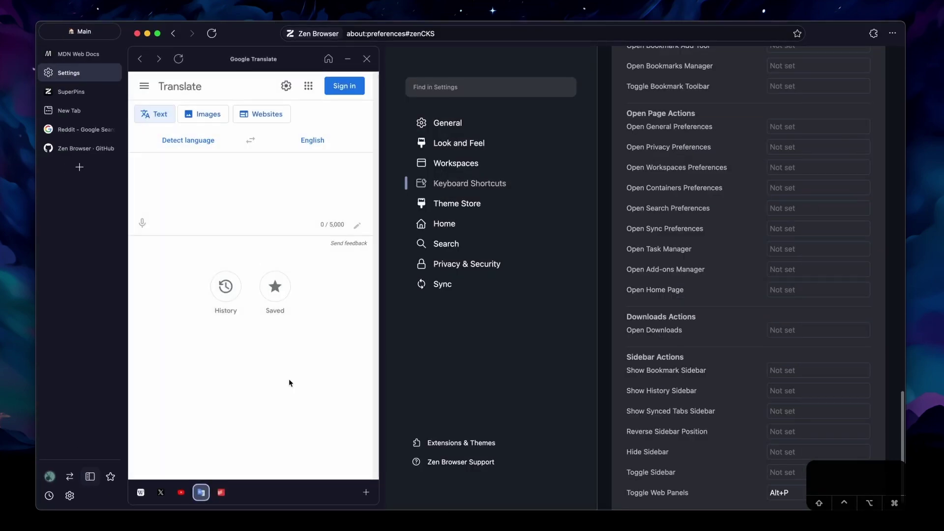
# Enable Zen Browser's compact mode in the Look and Feel settings, and turn top toolbar hiding off and back on
pyautogui.click(459, 146)
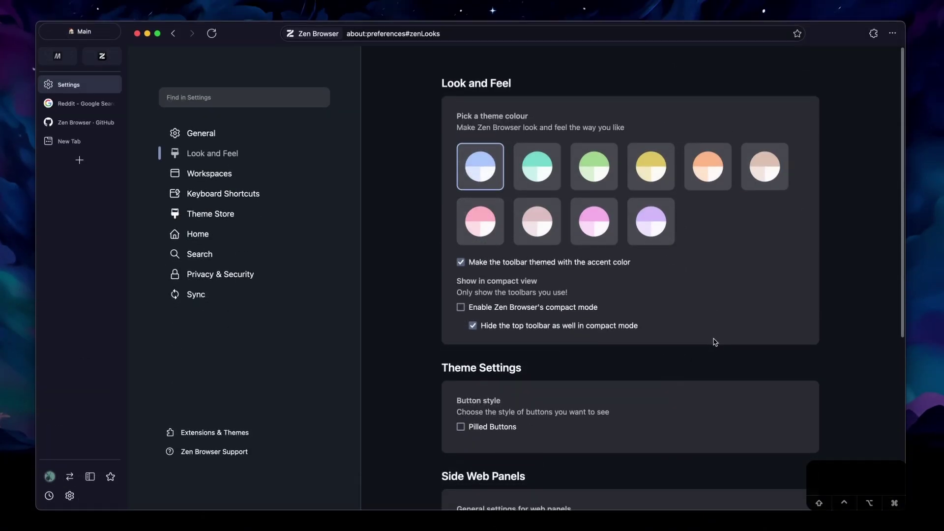
pyautogui.click(461, 308)
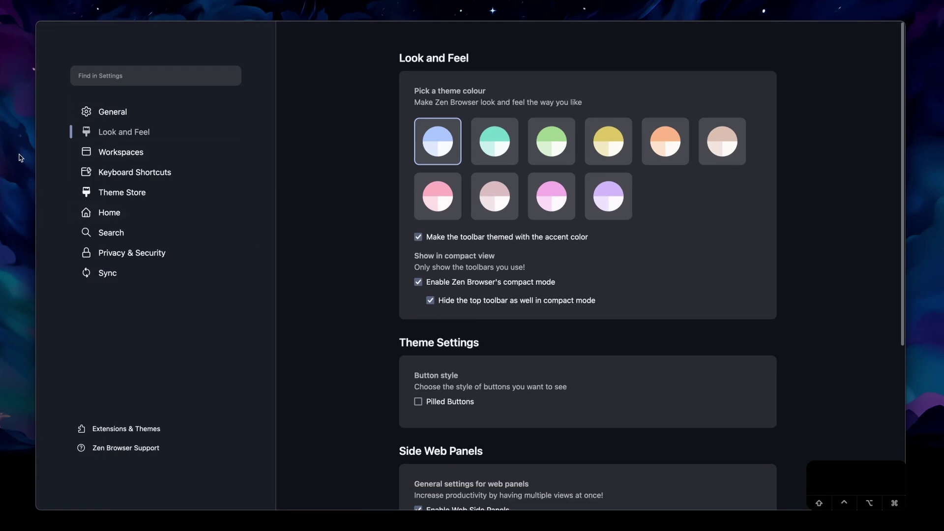
pyautogui.click(430, 301)
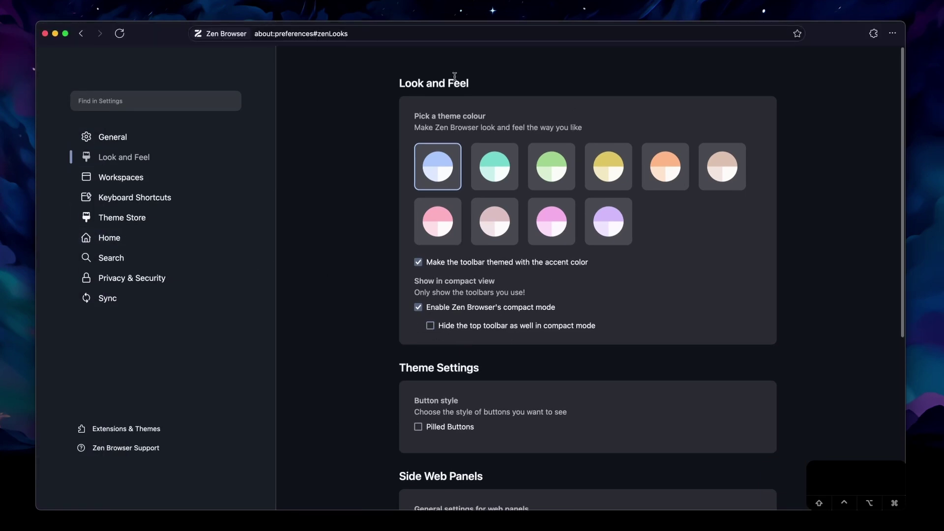
pyautogui.click(430, 326)
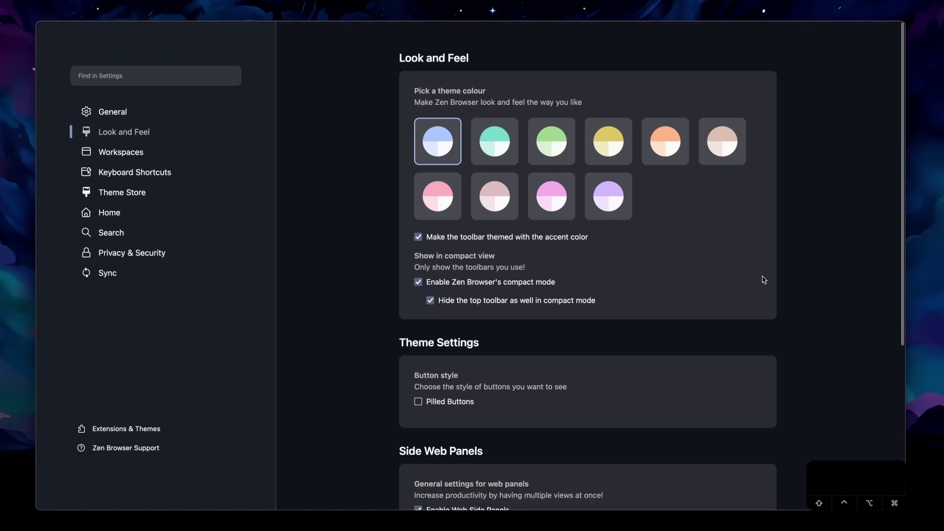
# Reveal the hidden top toolbar and tab sidebar in compact mode, and turn compact mode off
pyautogui.moveTo(501, 28)
pyautogui.moveTo(38, 211)
pyautogui.press('super+alt+c')
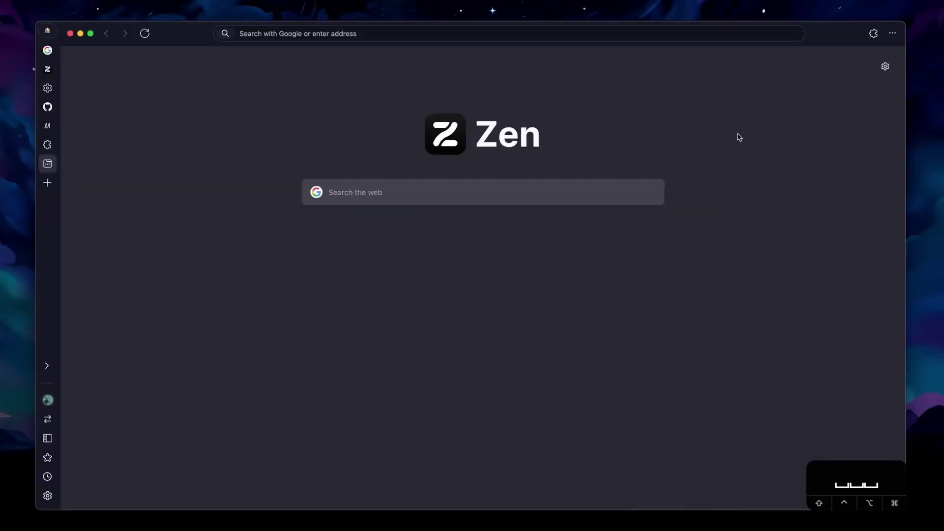
# Try solid-colour wallpapers on the new tab page, ending with dark navy blue
pyautogui.click(885, 67)
pyautogui.click(734, 118)
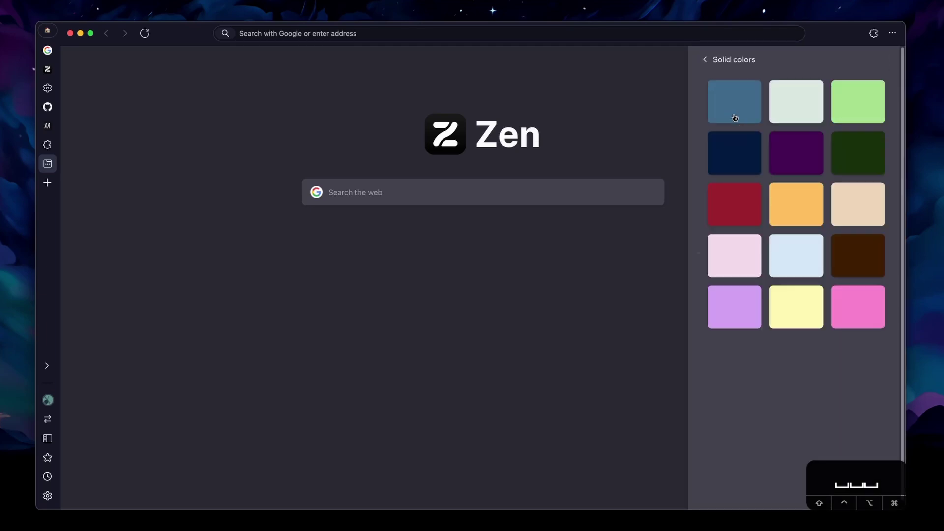
pyautogui.click(741, 95)
pyautogui.click(734, 152)
pyautogui.click(704, 60)
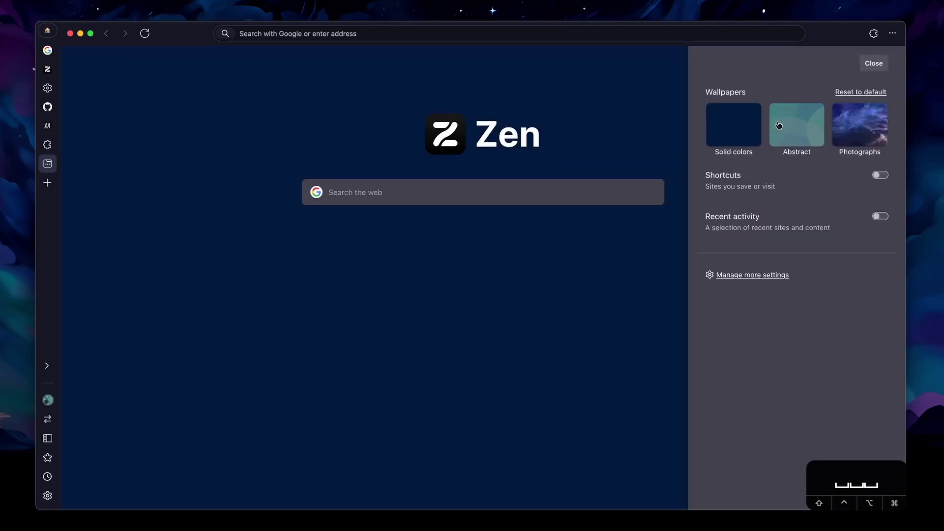
# Try three Abstract wallpapers on the new tab page, ending with the grainy pink and orange gradient
pyautogui.click(796, 127)
pyautogui.click(809, 170)
pyautogui.click(796, 204)
pyautogui.click(858, 153)
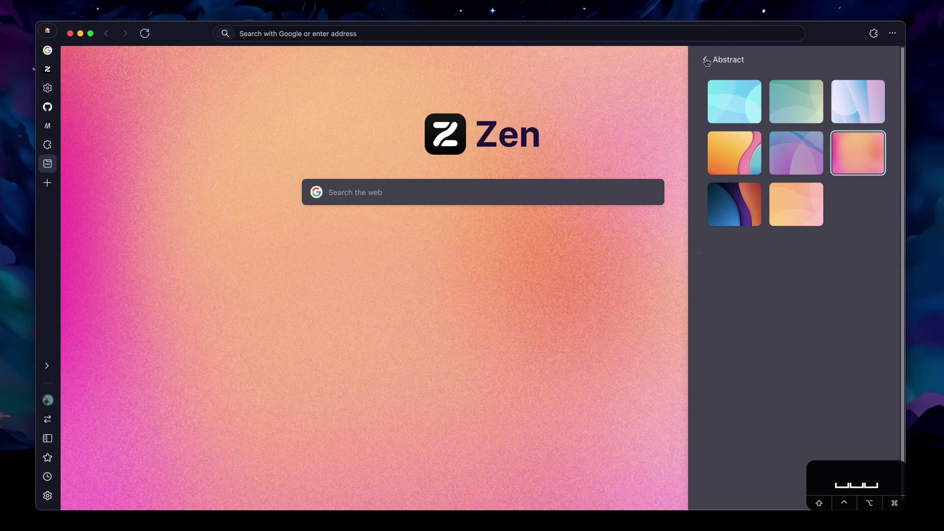
# Try Photographs wallpapers, ending with the purple ocean sunset, and reset the new tab page's wallpaper to default
pyautogui.click(705, 59)
pyautogui.click(853, 123)
pyautogui.click(796, 204)
pyautogui.click(734, 204)
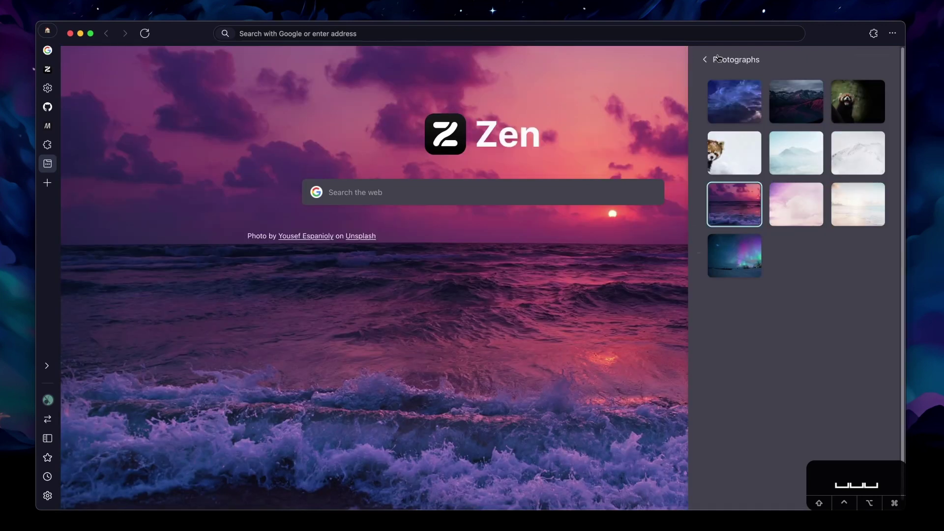
pyautogui.click(705, 63)
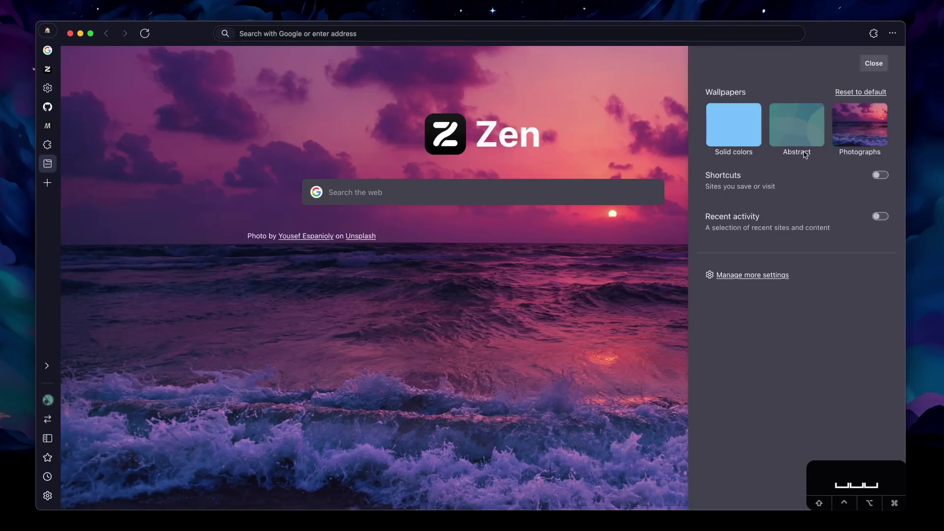
pyautogui.click(858, 94)
pyautogui.click(874, 63)
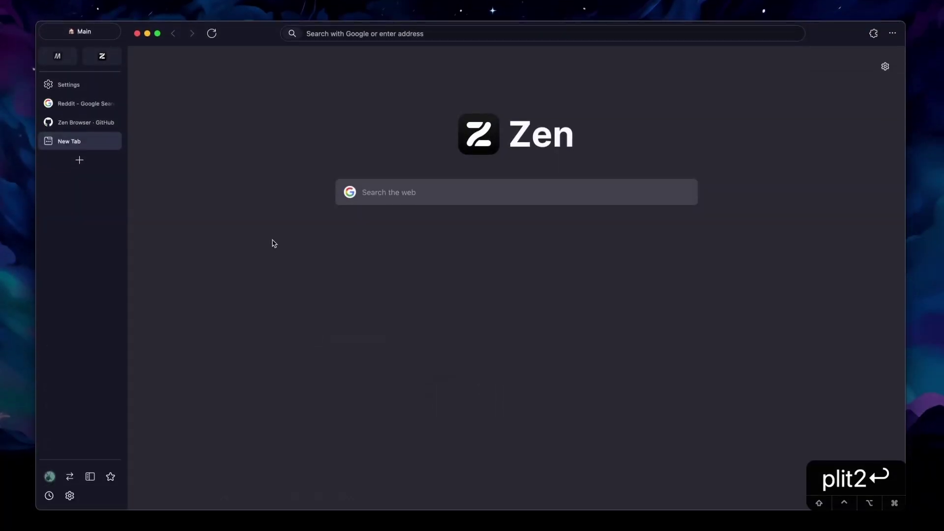
# Show the Zen Browser GitHub tab and the New Tab in split view, and close the split
pyautogui.rightClick(78, 121)
pyautogui.click(126, 287)
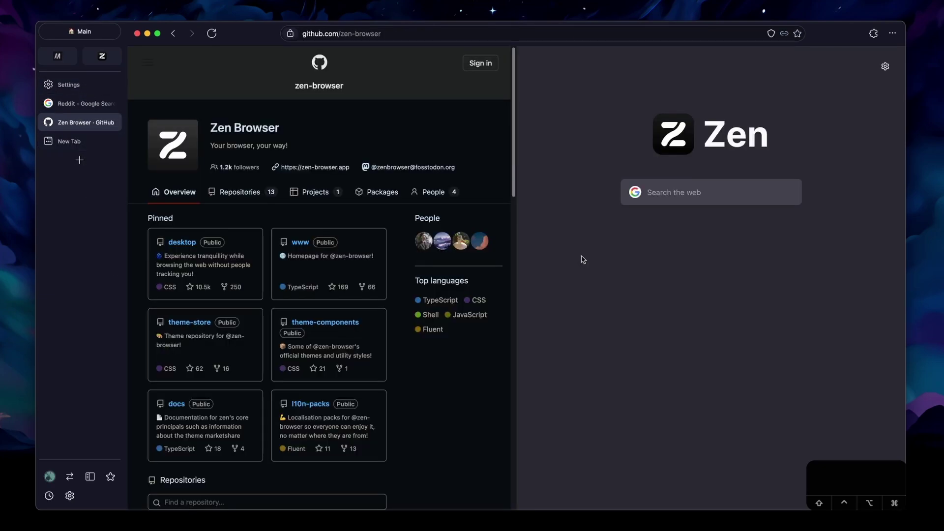
pyautogui.press('alt+super+u')
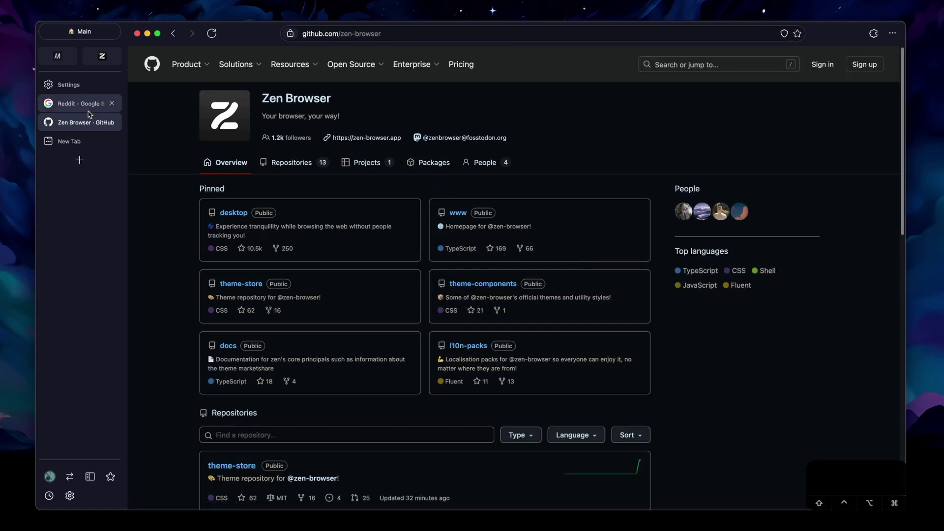
# Split the Reddit search, GitHub and New Tab tabs into one three-pane view, and unsplit them
pyautogui.click(83, 141)
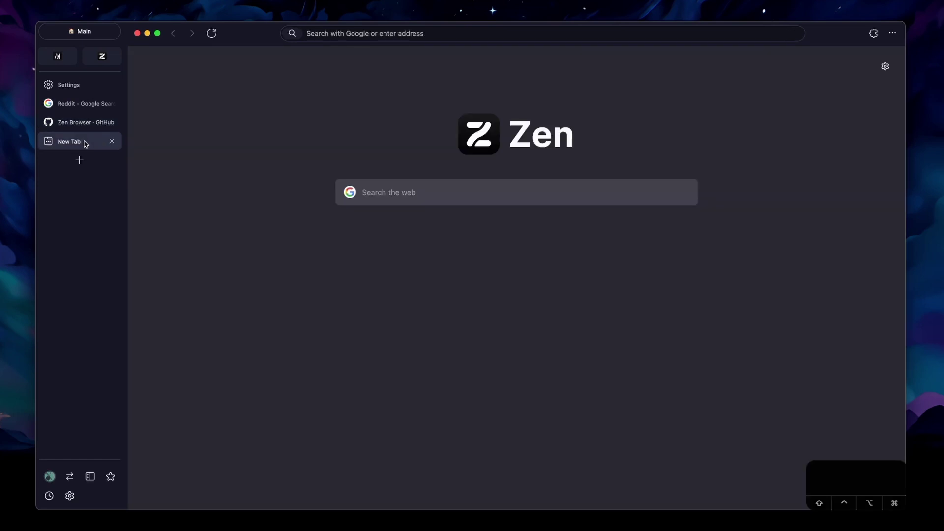
pyautogui.rightClick(87, 102)
pyautogui.click(149, 268)
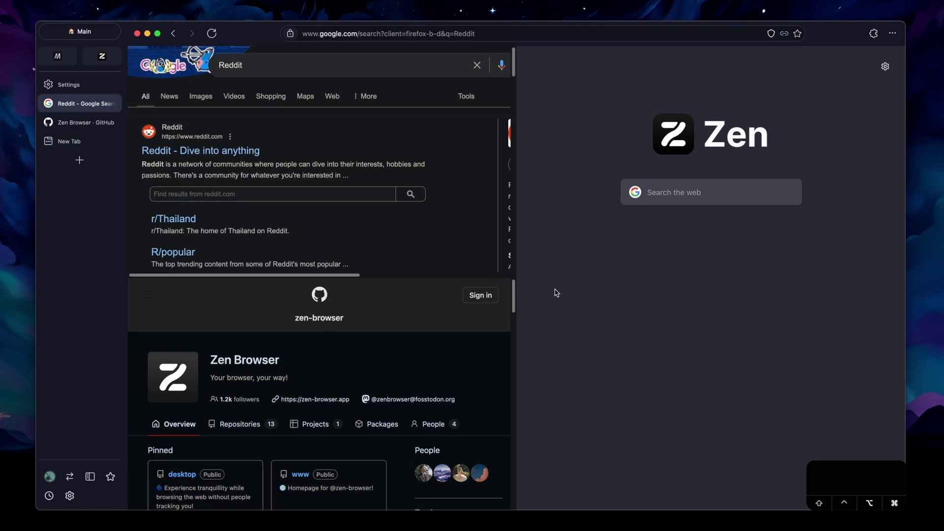
pyautogui.press('alt+super+u')
# View the split view shortcuts in the settings, and try a vertical split of the GitHub and New Tab tabs
pyautogui.press('super+comma')
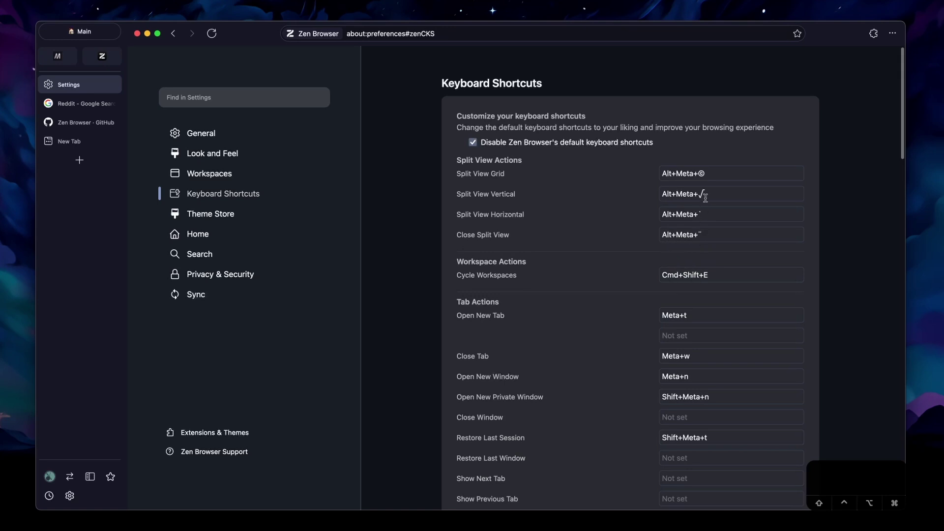
pyautogui.click(69, 142)
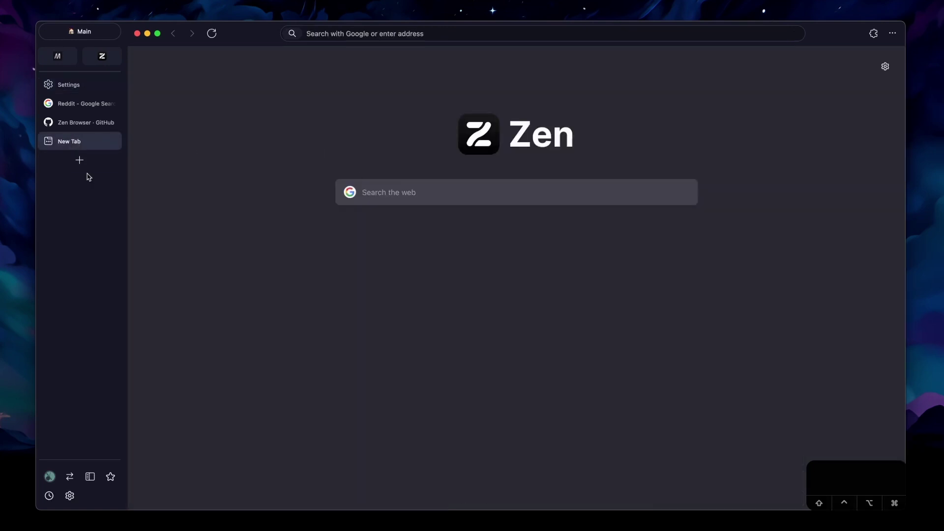
pyautogui.keyDown('super'); pyautogui.click(84, 122); pyautogui.keyUp('super')
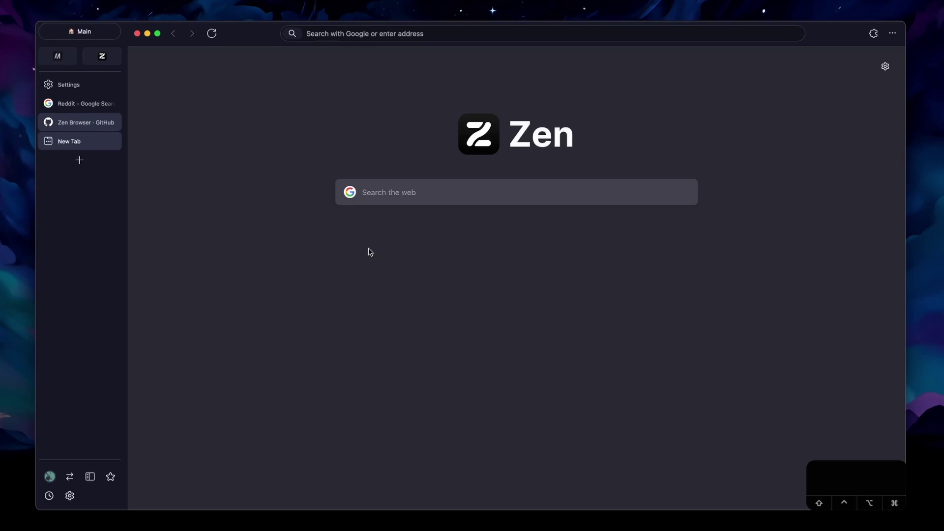
pyautogui.hotkey('ctrl', 'alt', 'v')
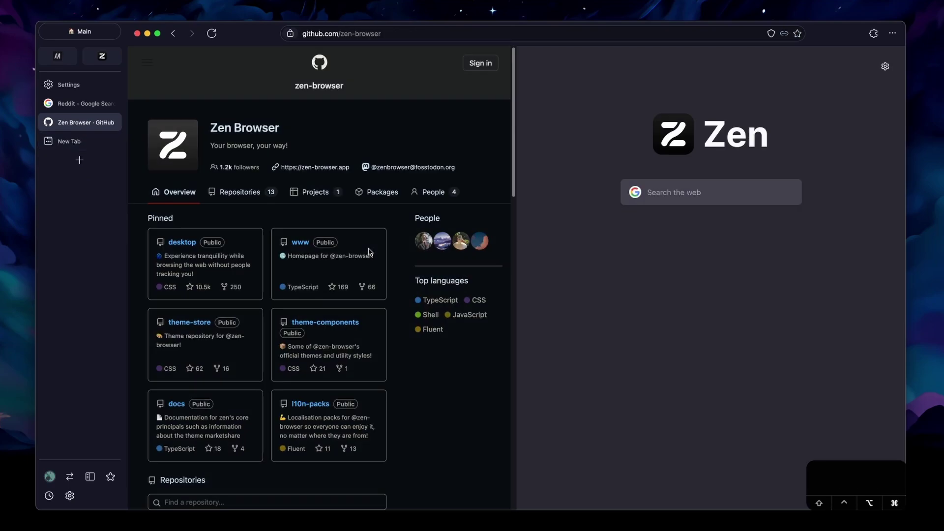
pyautogui.hotkey('ctrl', 'alt', 'v')
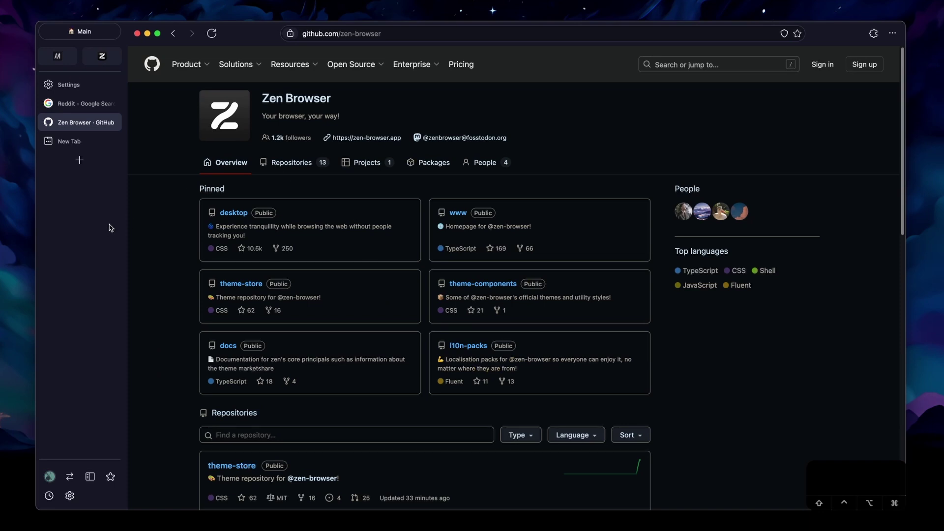
# Select the Reddit search and New Tab tabs along with the GitHub tab, and show all three in a grid split view
pyautogui.keyDown('super'); pyautogui.click(82, 103); pyautogui.keyUp('super')
pyautogui.keyDown('super'); pyautogui.click(74, 141); pyautogui.keyUp('super')
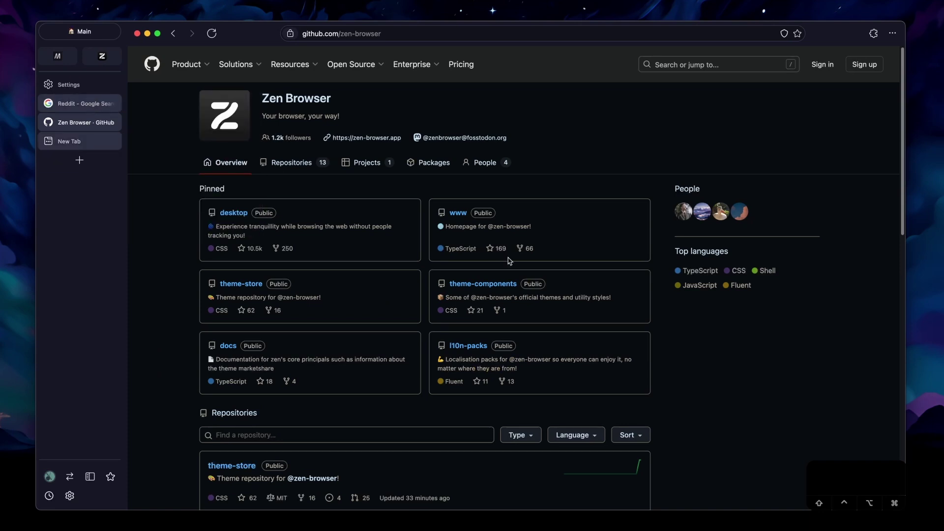
pyautogui.hotkey('ctrl', 'alt', 'g')
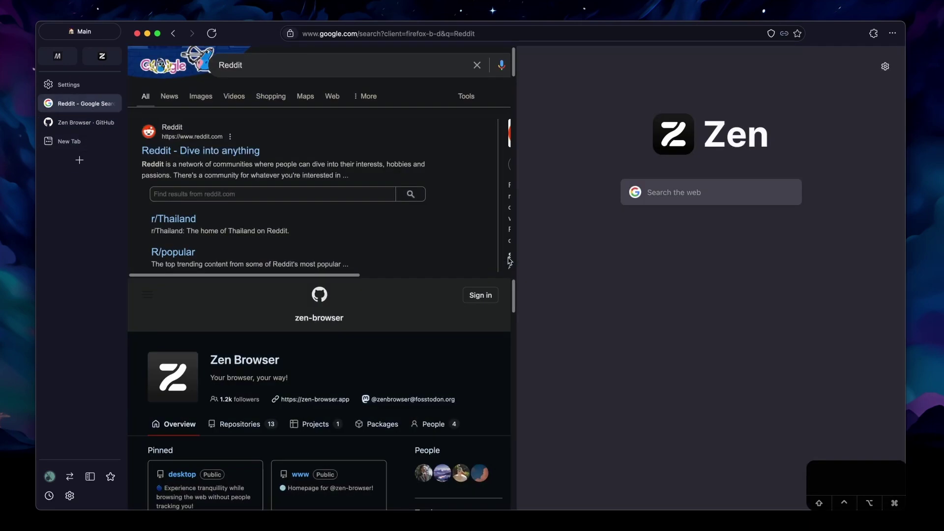
pyautogui.press('alt+super+w')
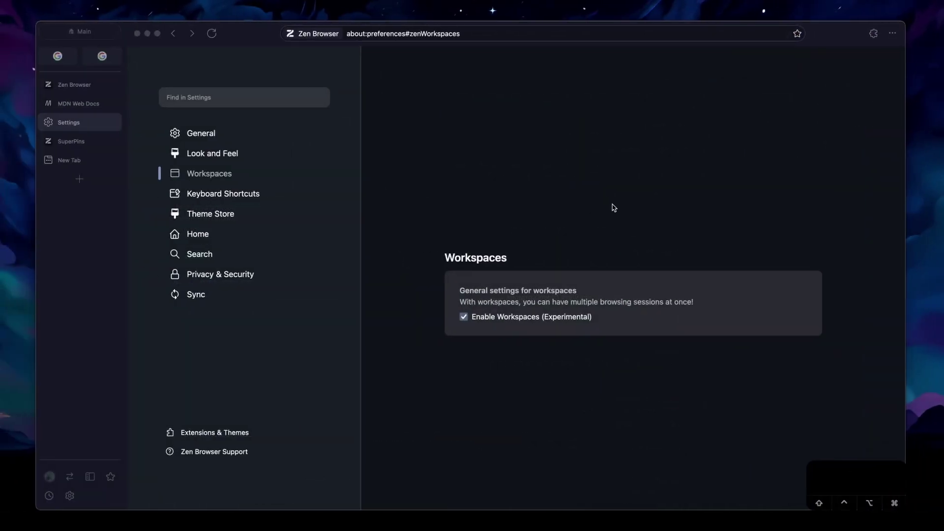
# Create a new workspace named Work with the briefcase icon
pyautogui.click(613, 207)
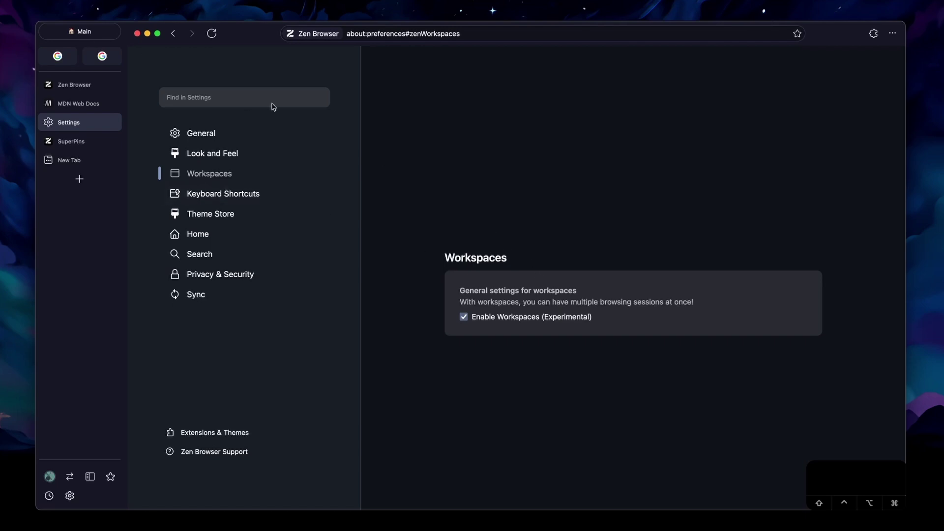
pyautogui.click(100, 37)
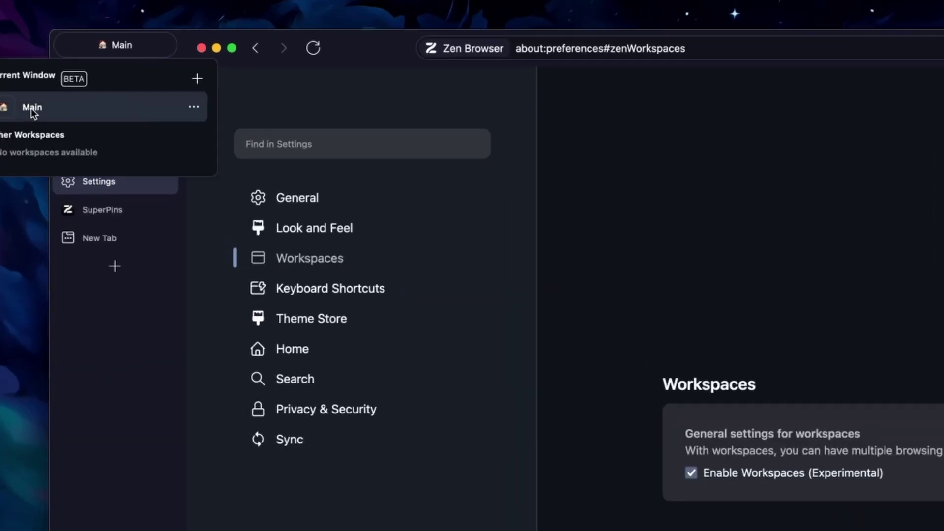
pyautogui.click(196, 81)
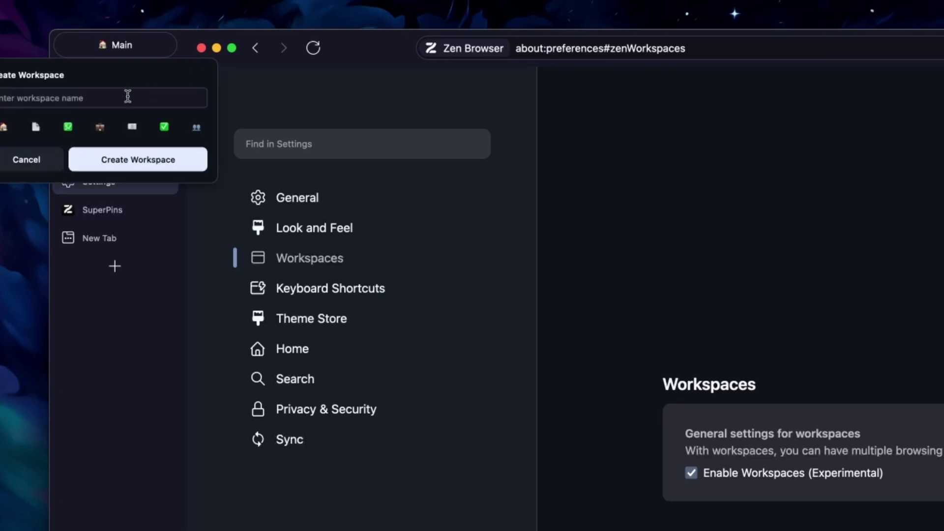
pyautogui.click(102, 128)
pyautogui.click(71, 97)
pyautogui.write('Work')
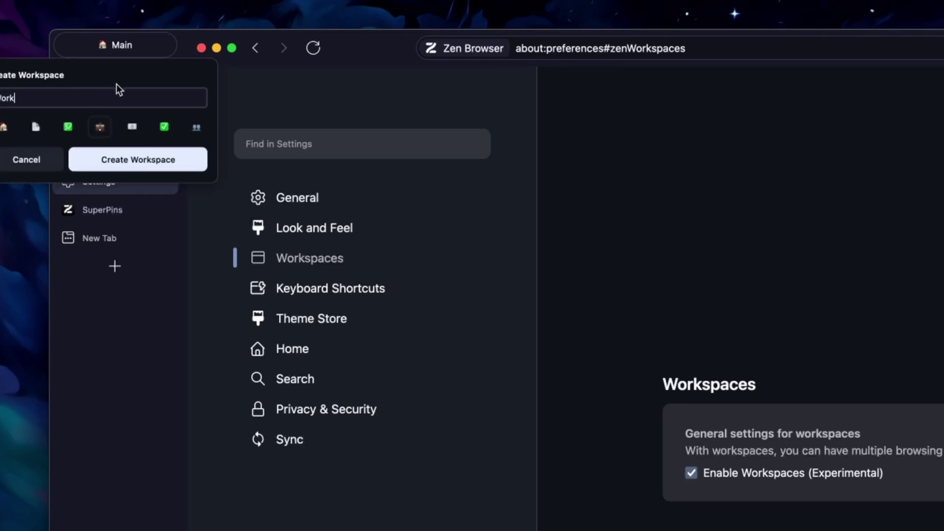
pyautogui.click(144, 158)
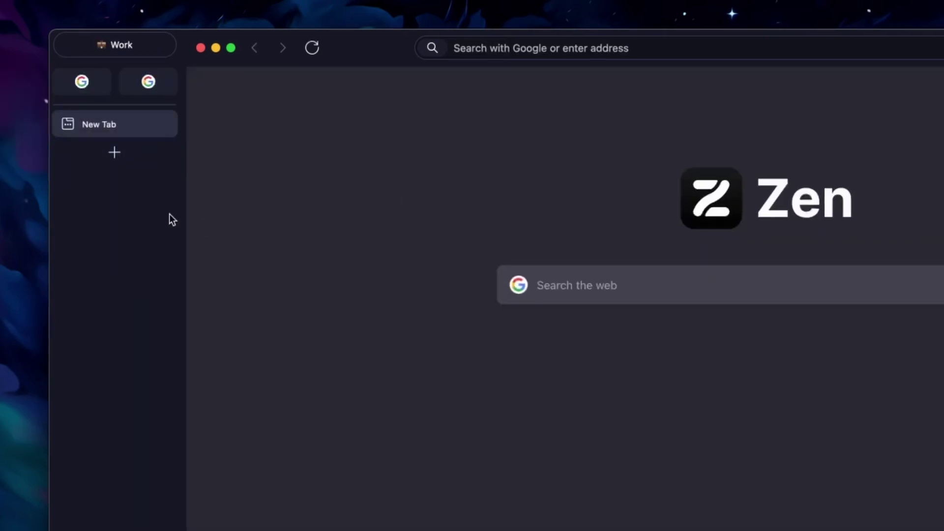
# From the Main workspace, move the SuperPins tab and both New Tab tabs to the Work workspace, and return to Main
pyautogui.click(131, 52)
pyautogui.click(74, 150)
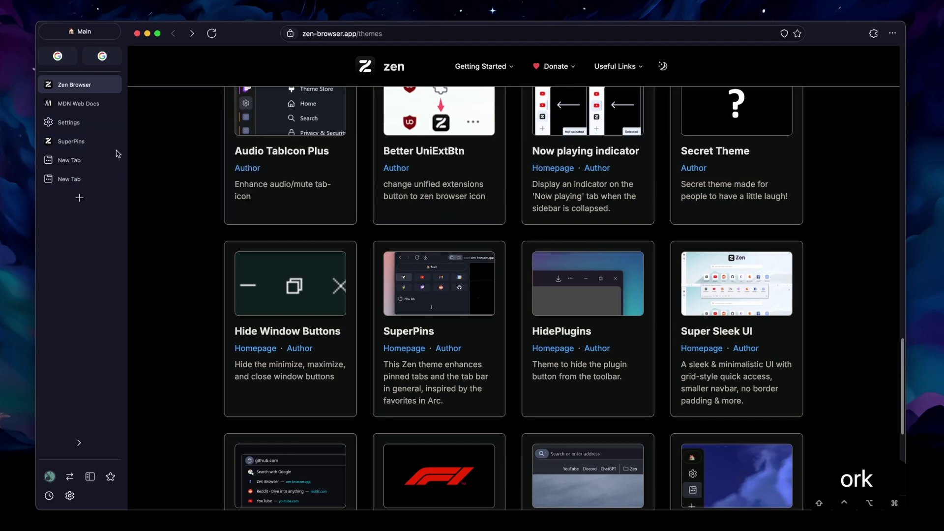
pyautogui.click(85, 144)
pyautogui.keyDown('shift'); pyautogui.click(88, 180); pyautogui.keyUp('shift')
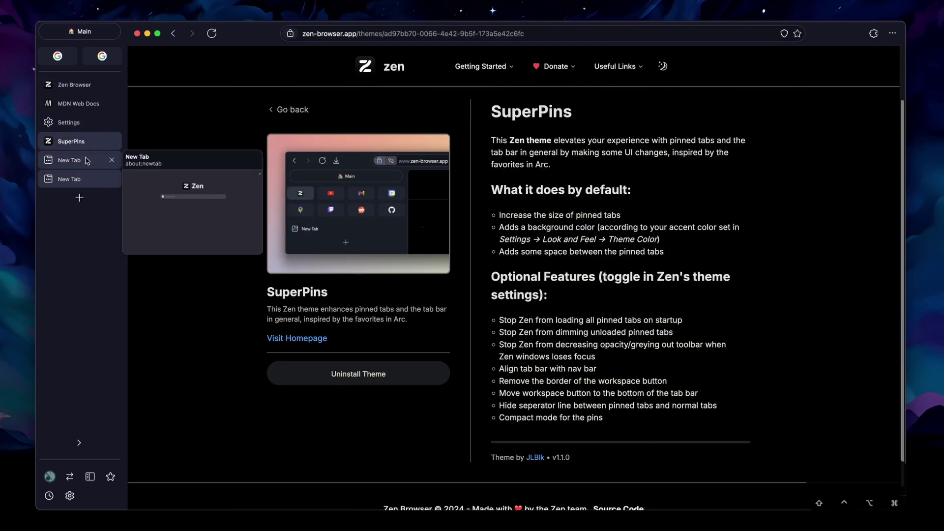
pyautogui.rightClick(93, 140)
pyautogui.moveTo(145, 294)
pyautogui.click(258, 303)
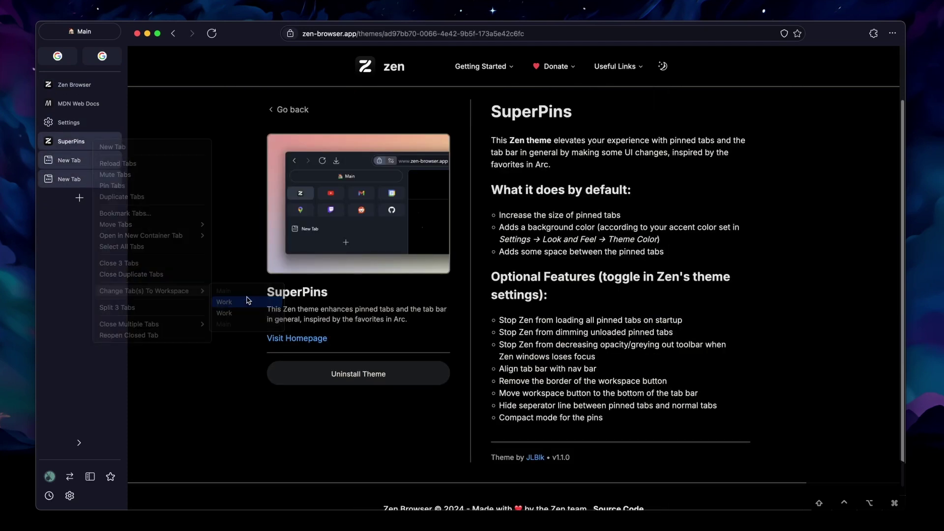
pyautogui.click(81, 31)
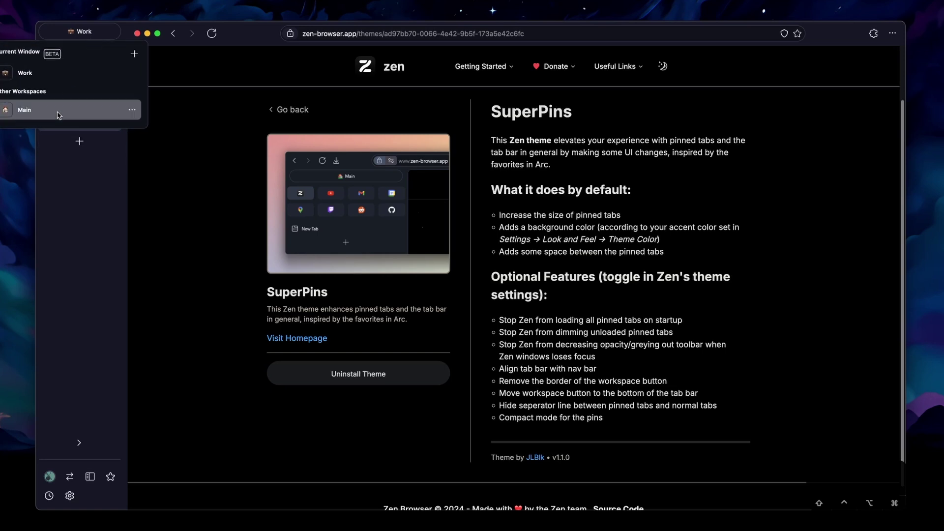
pyautogui.click(30, 109)
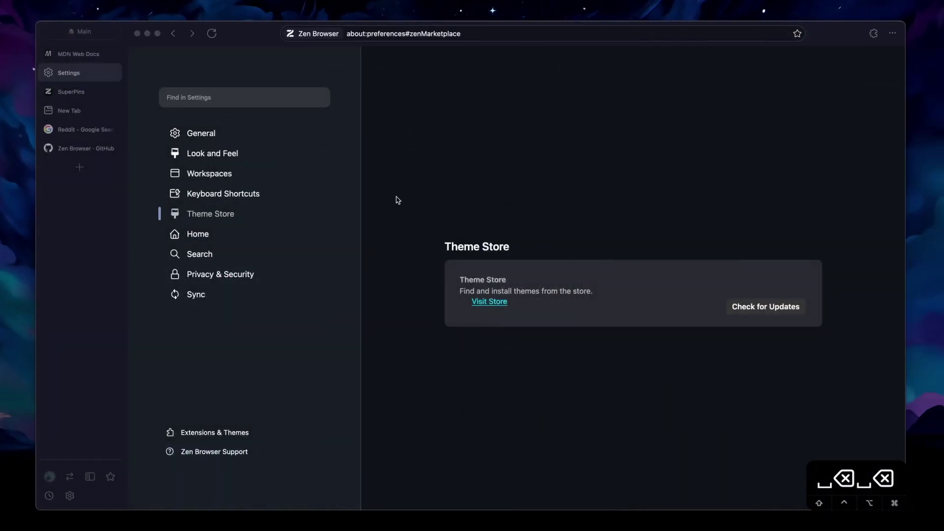
# Visit the theme store from the Theme Store settings and browse the available themes
pyautogui.click(404, 221)
pyautogui.click(236, 133)
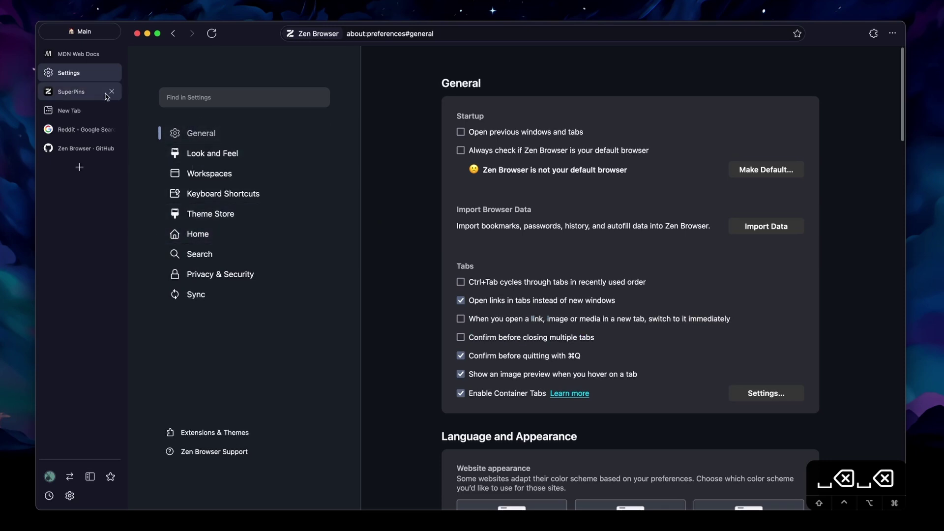
pyautogui.click(219, 214)
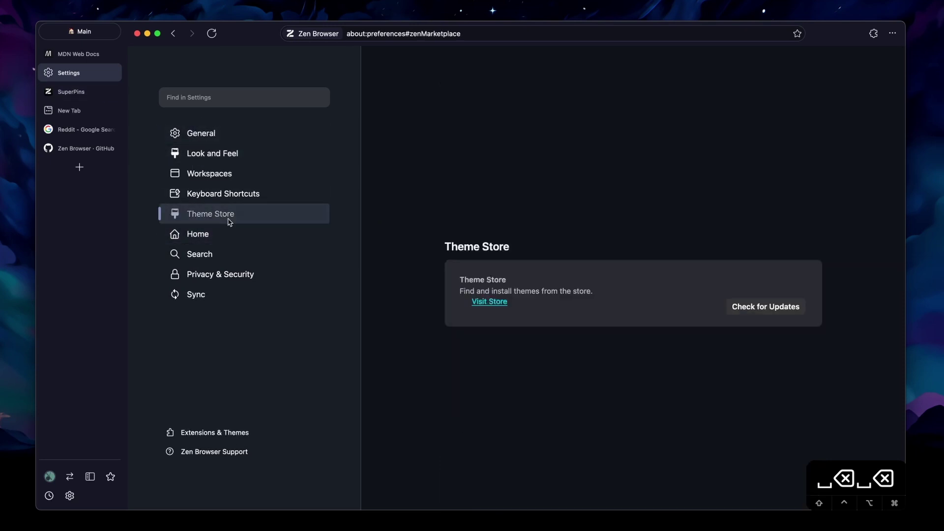
pyautogui.click(496, 303)
pyautogui.scroll(-5, 568, 308)
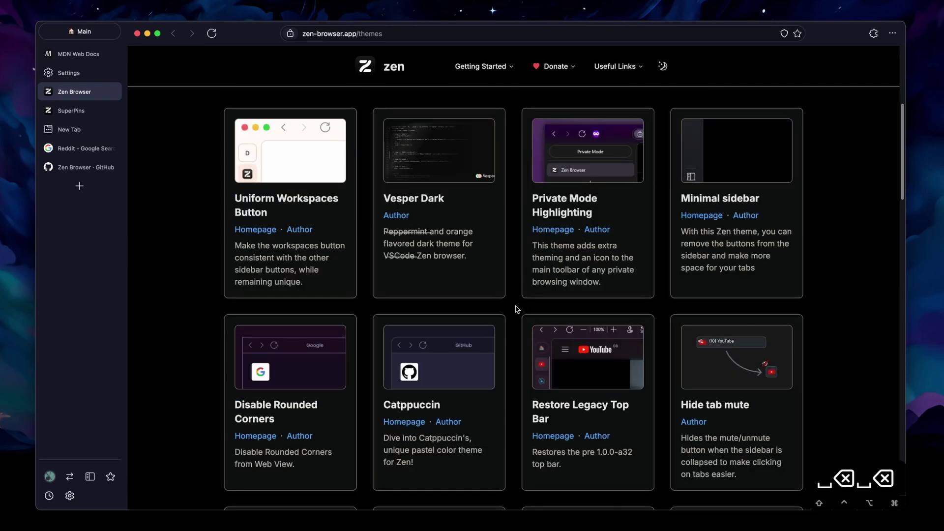
pyautogui.scroll(5, 514, 307)
pyautogui.scroll(-15, 514, 307)
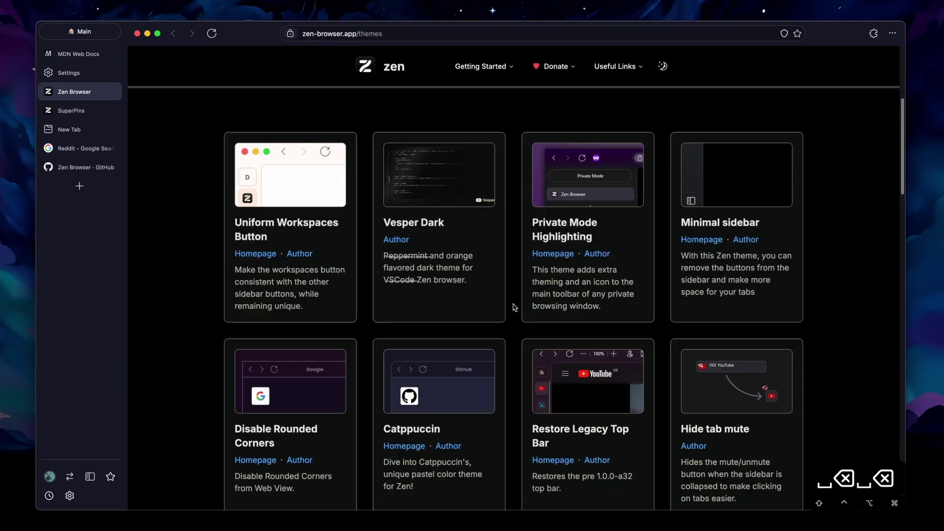
pyautogui.scroll(-5, 514, 307)
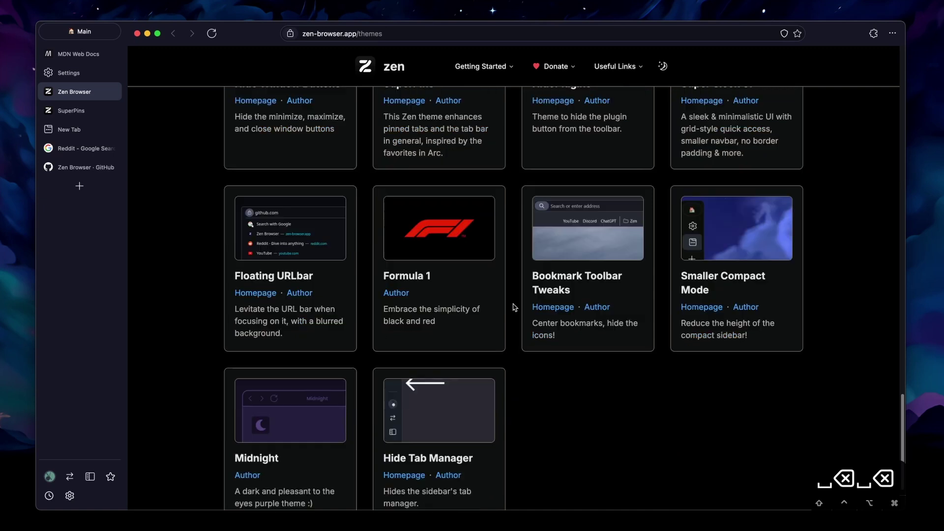
pyautogui.scroll(10, 513, 307)
pyautogui.scroll(10, 513, 307)
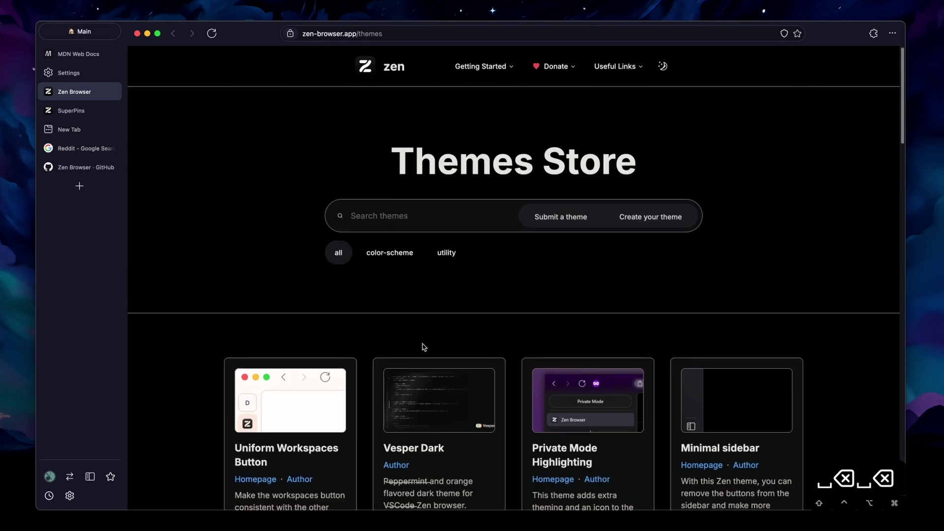
# Open the Catppuccin theme from the store's color-scheme category, uninstall it and install it again
pyautogui.click(388, 255)
pyautogui.scroll(-3, 497, 326)
pyautogui.scroll(-1, 426, 352)
pyautogui.scroll(1, 425, 352)
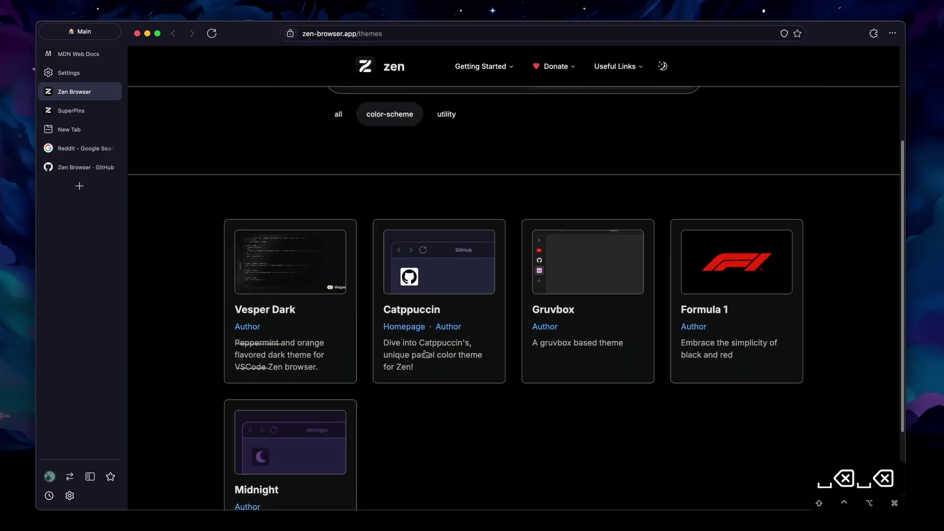
pyautogui.click(462, 312)
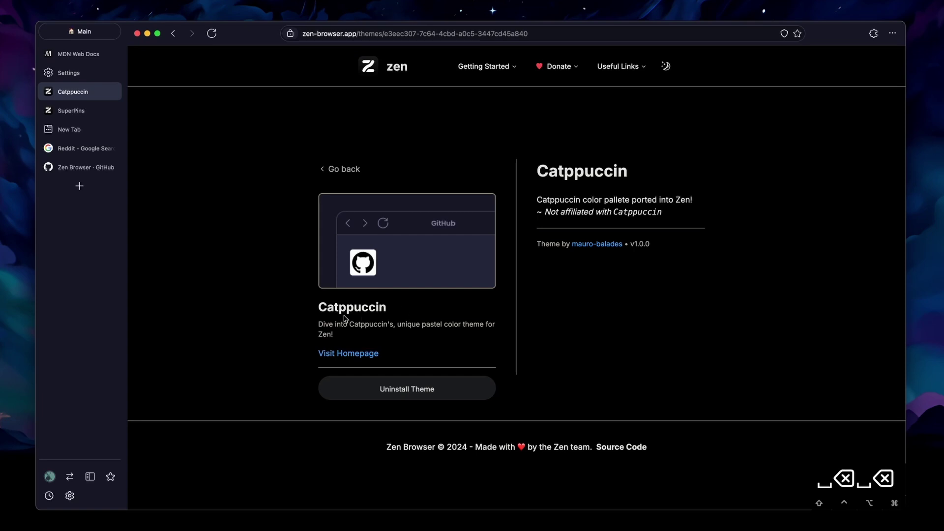
pyautogui.click(419, 391)
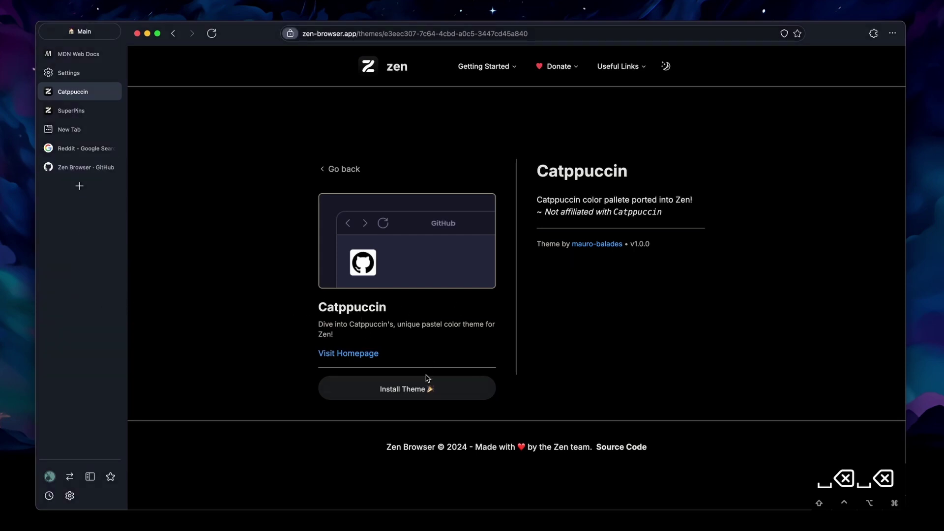
pyautogui.click(419, 390)
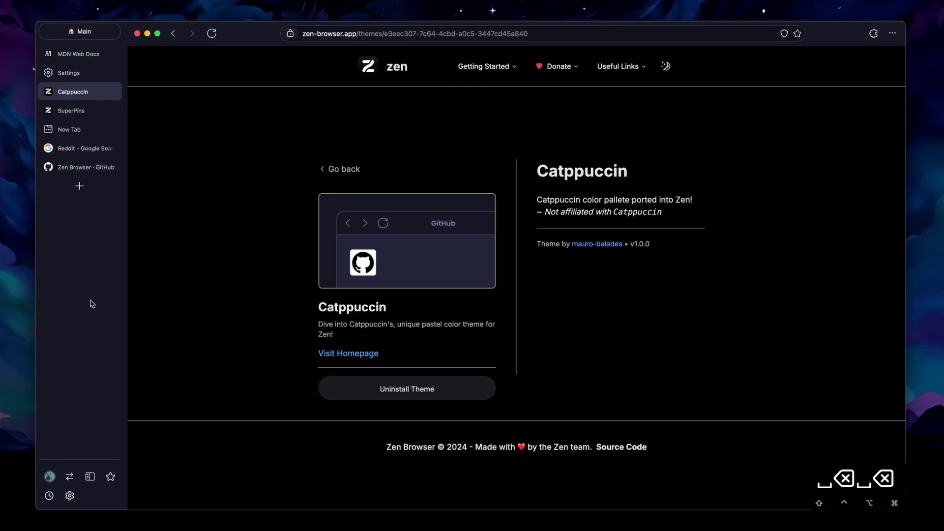
# Return to the full theme list and open the SuperPins theme's page
pyautogui.click(324, 170)
pyautogui.scroll(-5, 519, 338)
pyautogui.scroll(-9, 520, 338)
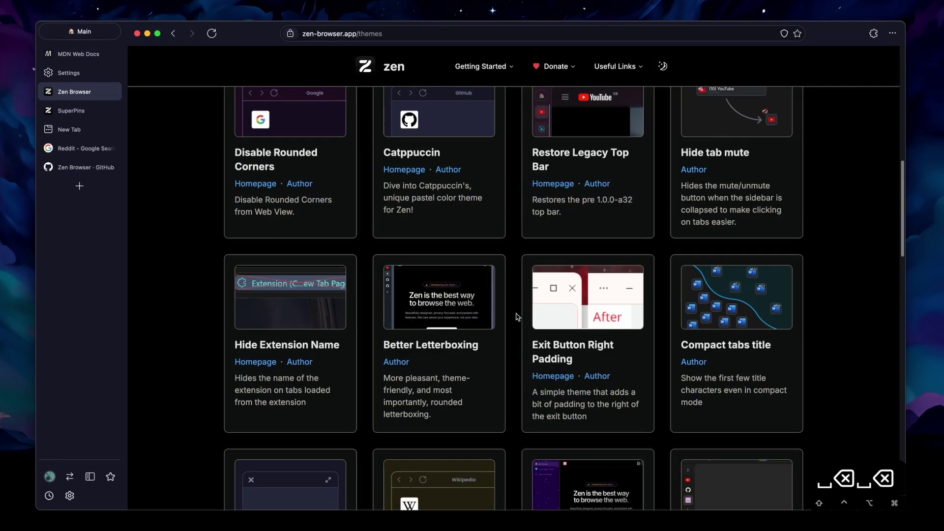
pyautogui.scroll(-12, 509, 310)
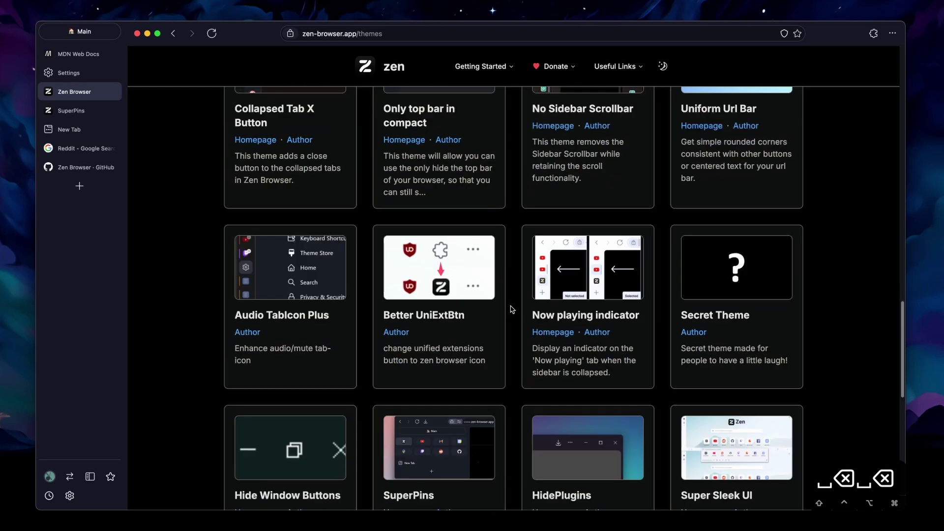
pyautogui.click(452, 237)
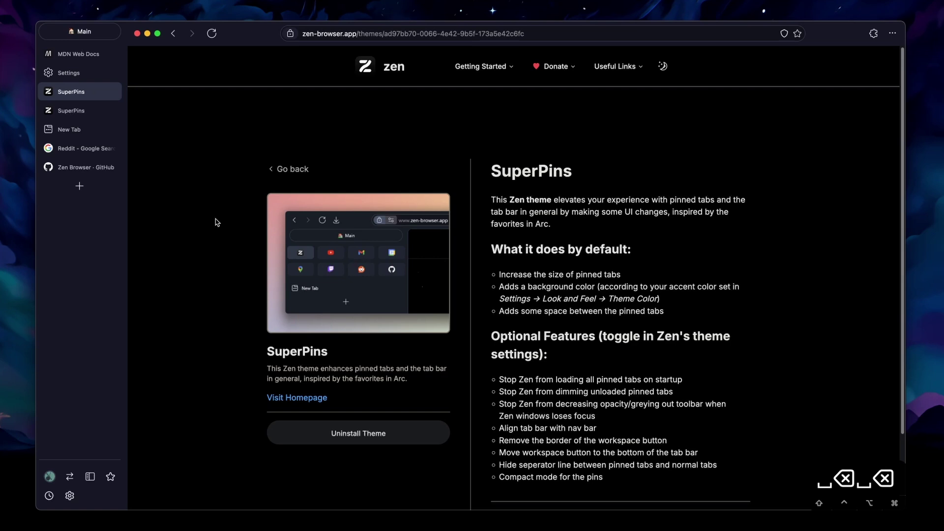
# Pin the Reddit search tab and the MDN Web Docs tab in the sidebar
pyautogui.rightClick(86, 151)
pyautogui.click(124, 193)
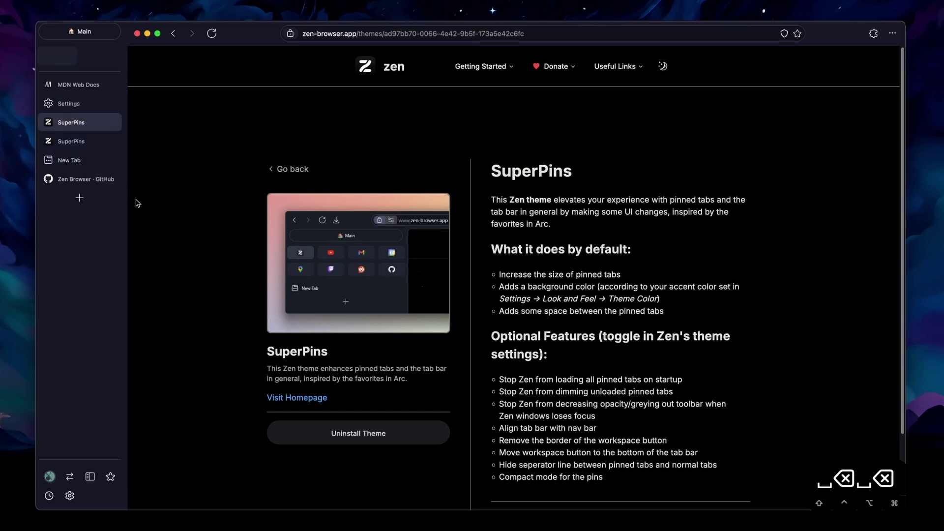
pyautogui.rightClick(86, 84)
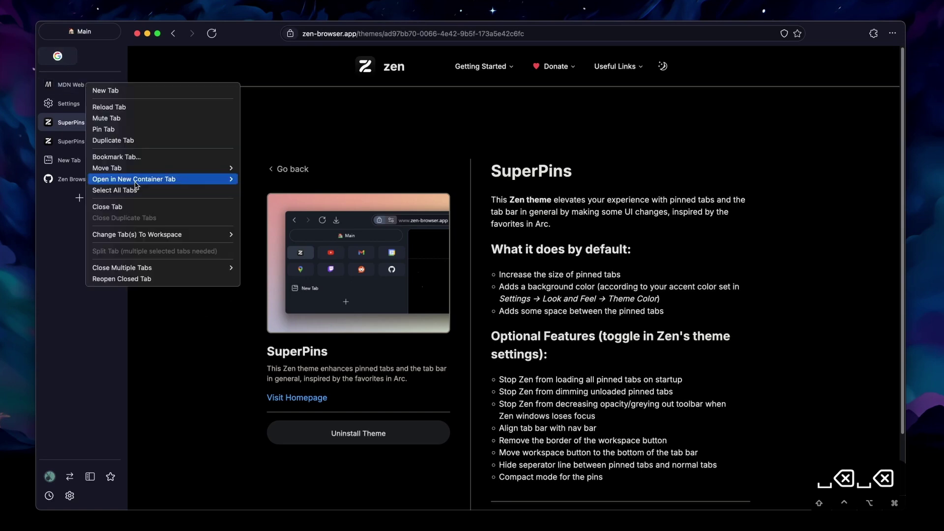
pyautogui.click(154, 128)
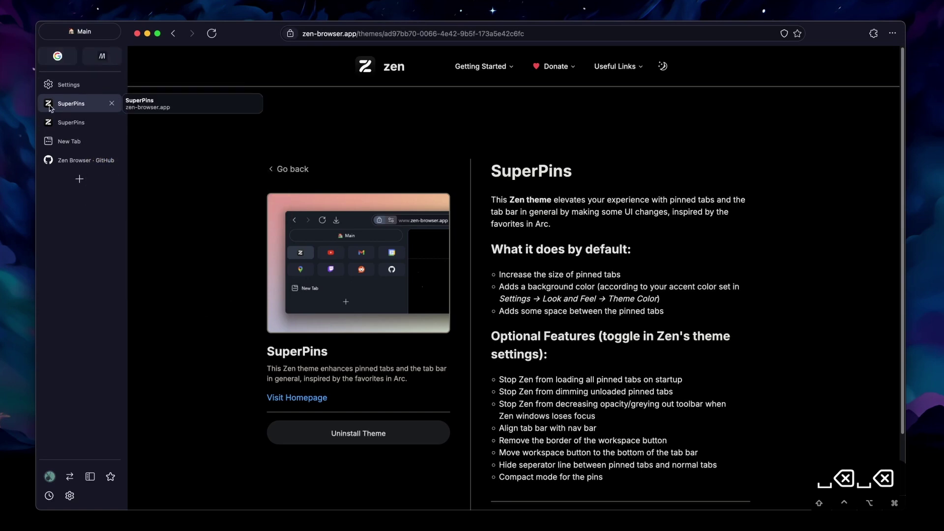
# Move the active SuperPins tab above the Settings tab and pin it
pyautogui.moveTo(69, 103); pyautogui.dragTo(87, 86)
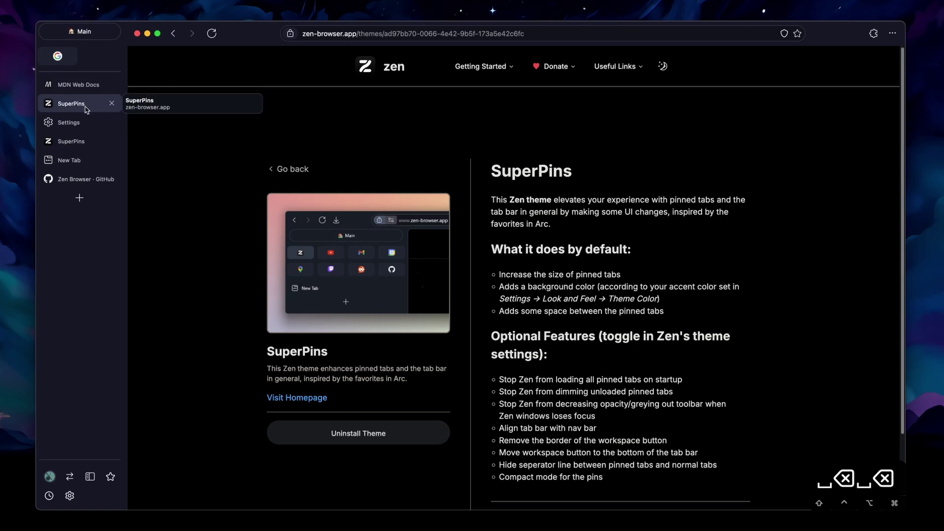
pyautogui.rightClick(87, 105)
pyautogui.click(120, 152)
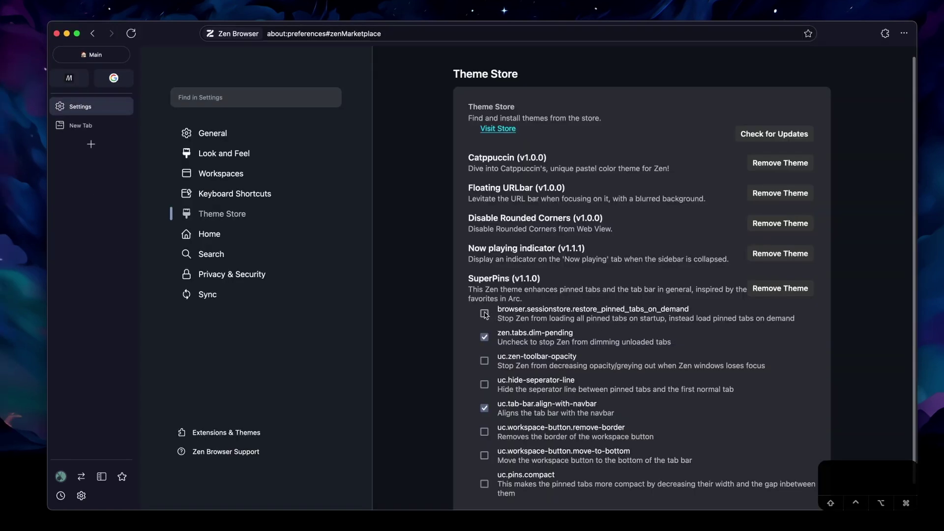
# In the SuperPins theme options, switch uc.workspace-button.move-to-bottom on and off again, and enable uc.pins.compact
pyautogui.scroll(-1, 548, 380)
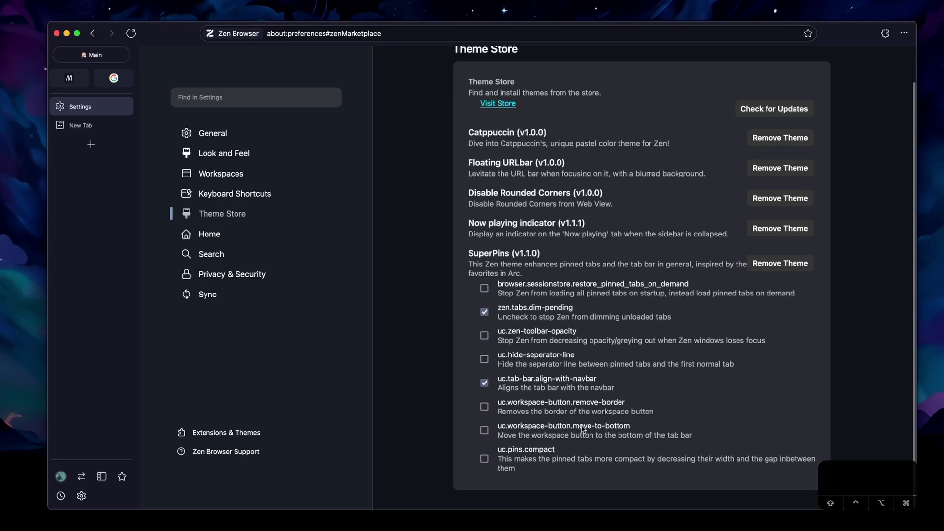
pyautogui.click(485, 431)
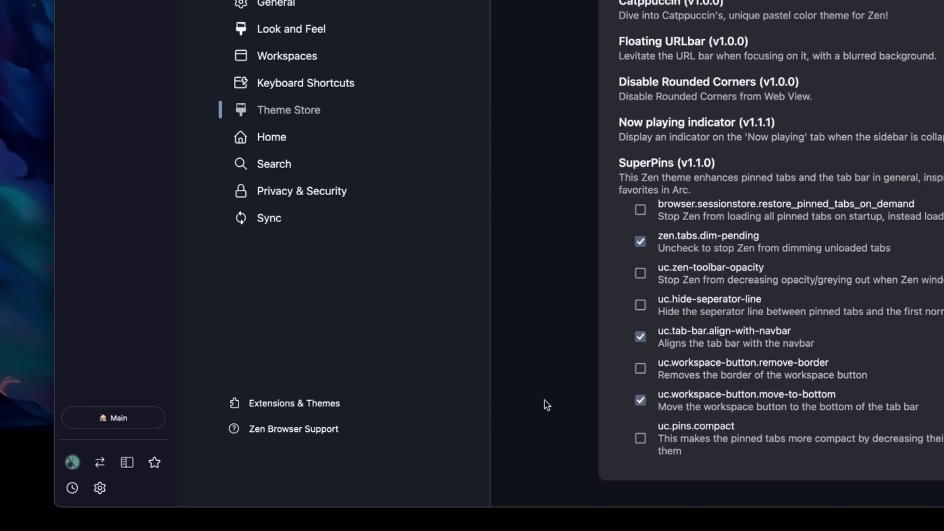
pyautogui.click(119, 421)
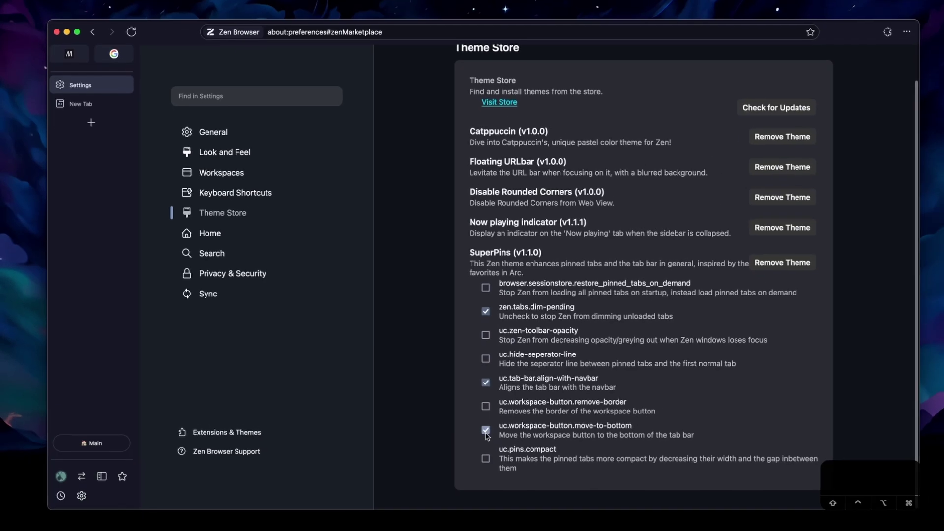
pyautogui.click(640, 400)
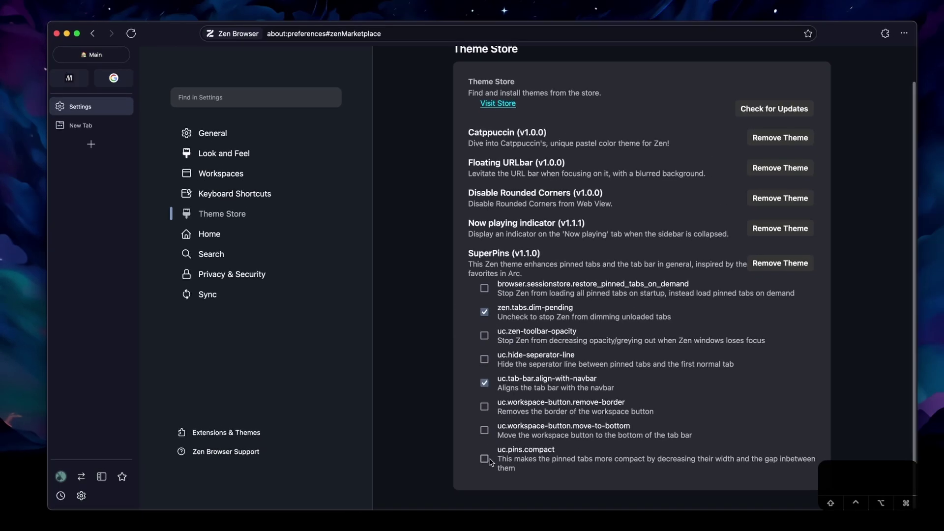
pyautogui.click(484, 459)
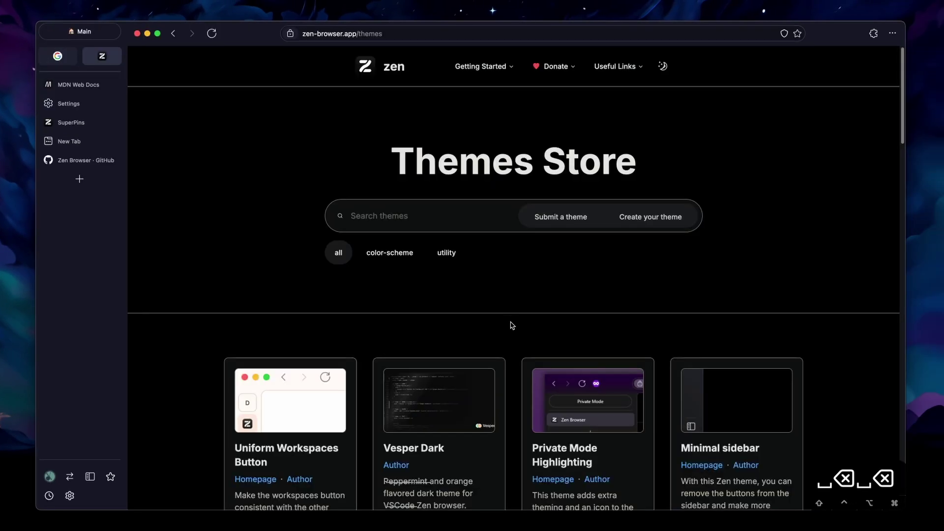
# Find the Floating URLbar theme in the theme store and open its page
pyautogui.scroll(-15, 510, 324)
pyautogui.scroll(-8, 511, 324)
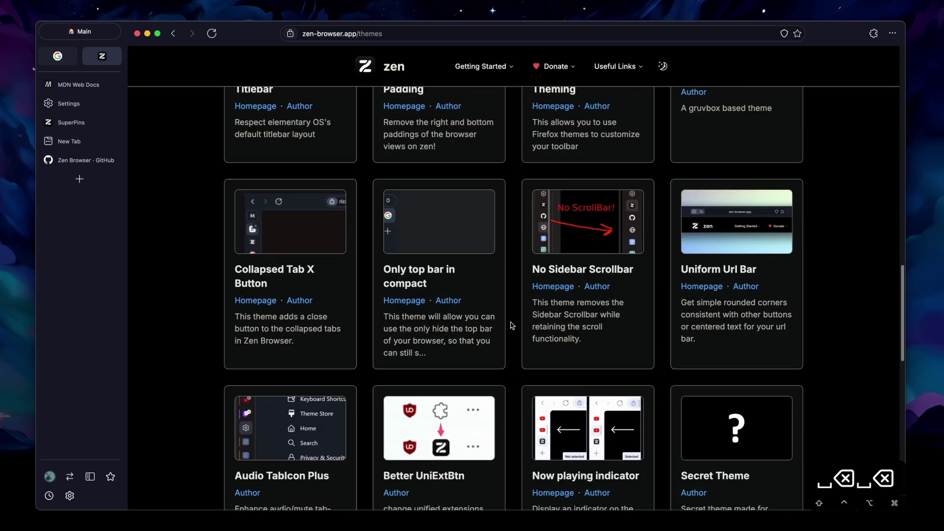
pyautogui.scroll(-5, 511, 324)
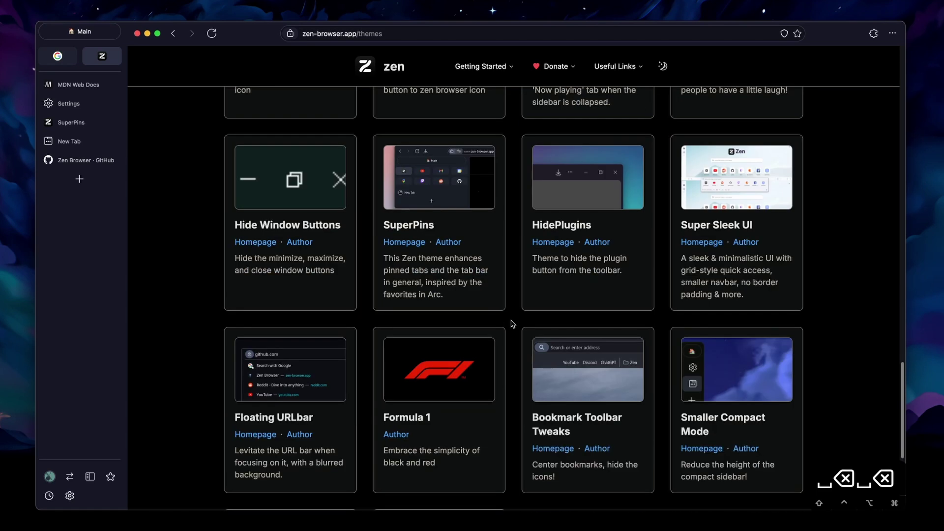
pyautogui.click(341, 328)
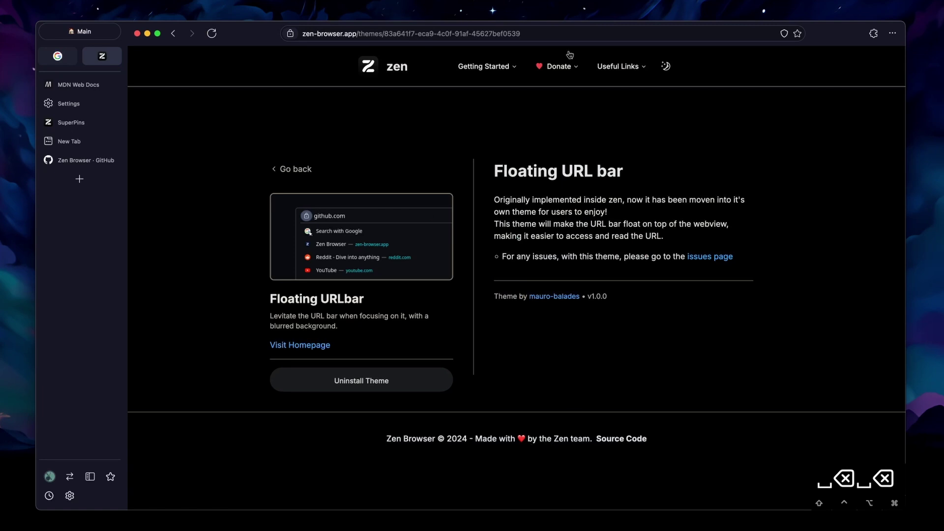
# Bring up the floating address bar, clear its address and dismiss it
pyautogui.click(567, 35)
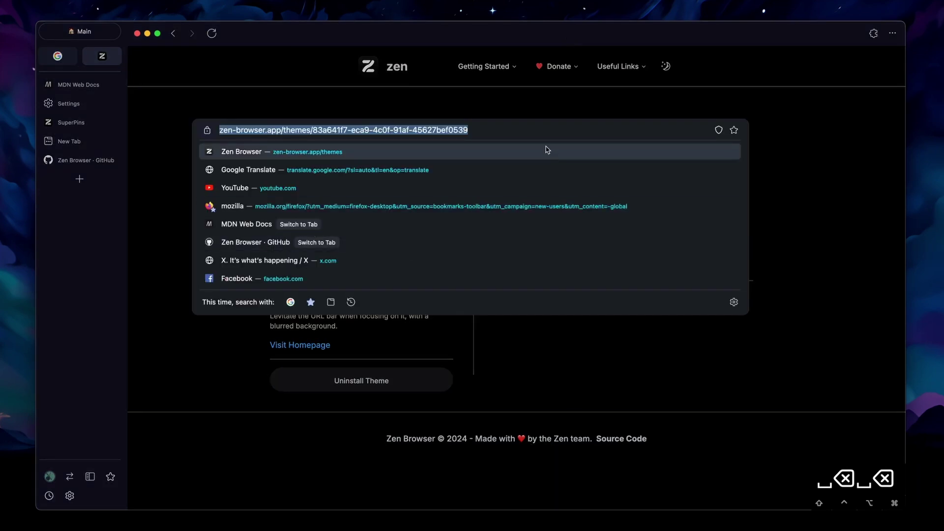
pyautogui.press('BackSpace')
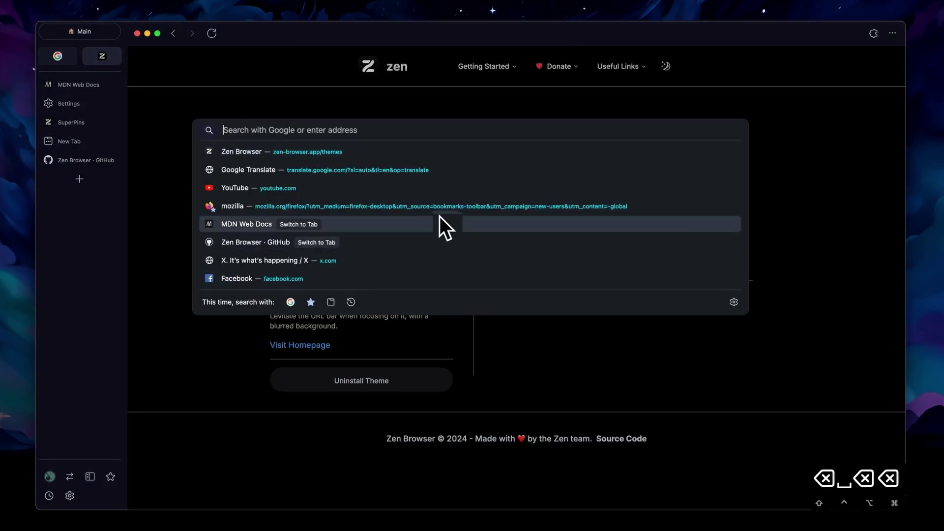
pyautogui.click(827, 211)
# Uninstall the Floating URLbar theme and enter "ajsdnadjkadkja" in the address bar to test it
pyautogui.click(363, 376)
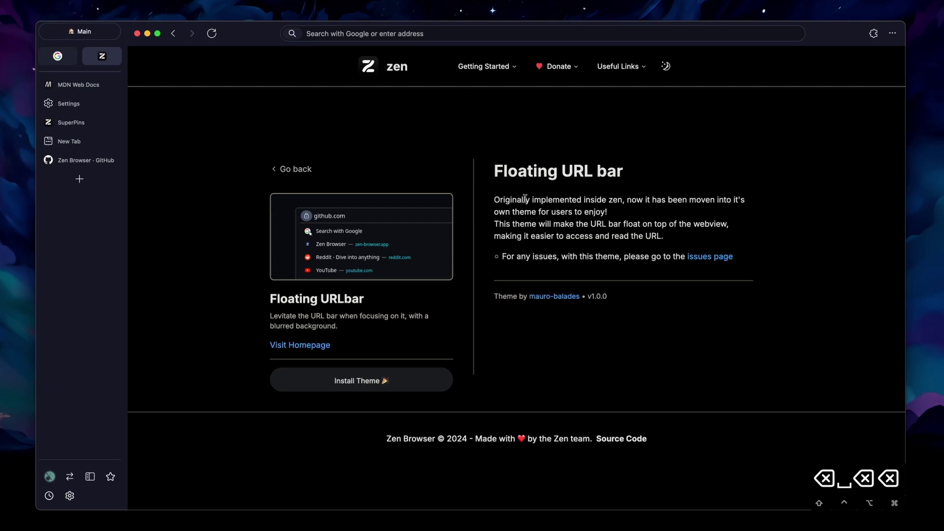
pyautogui.click(487, 35)
pyautogui.write('ajsdnadjkadkja')
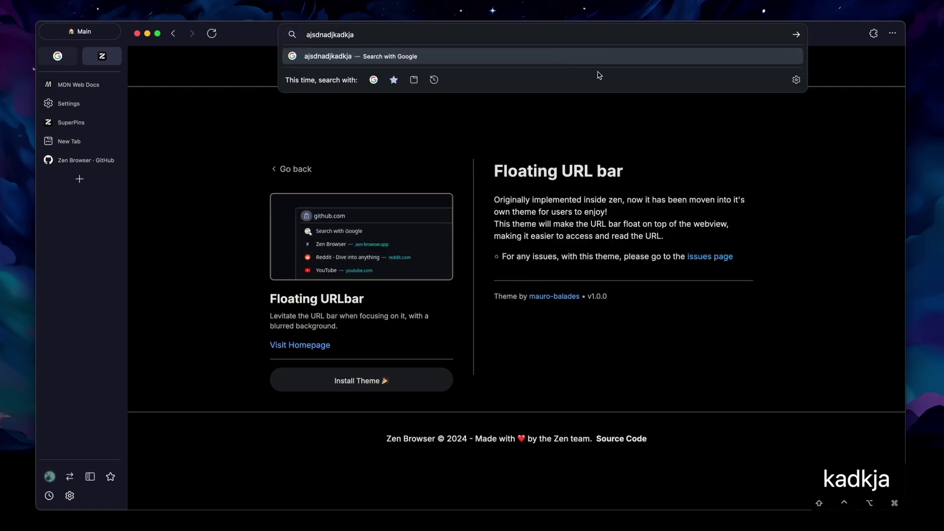
# Dismiss the address suggestions, return to the theme store and reopen the Floating URLbar theme's page
pyautogui.click(437, 167)
pyautogui.click(437, 167)
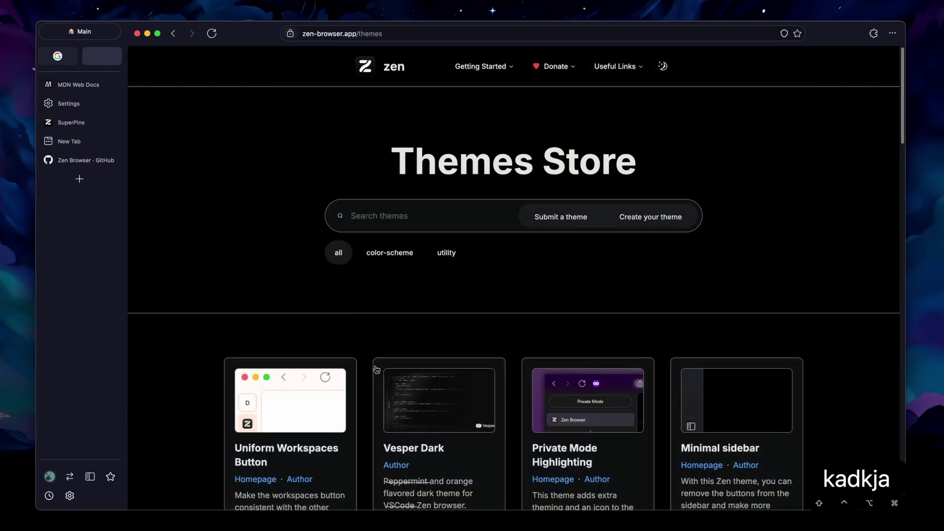
pyautogui.scroll(-15, 520, 311)
pyautogui.press('super+bracketright')
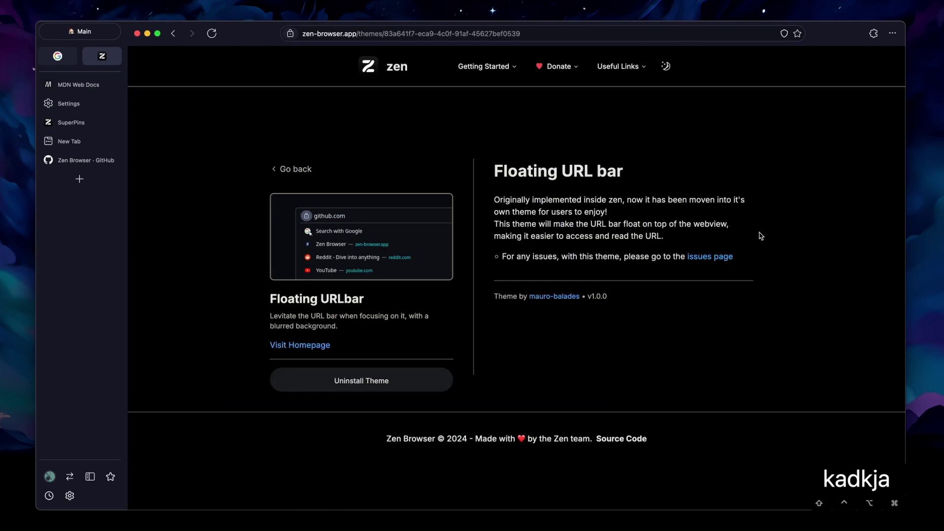
# Bring up a Google web search in the floating address bar, clear the trial text and search for "google"
pyautogui.press('super+k')
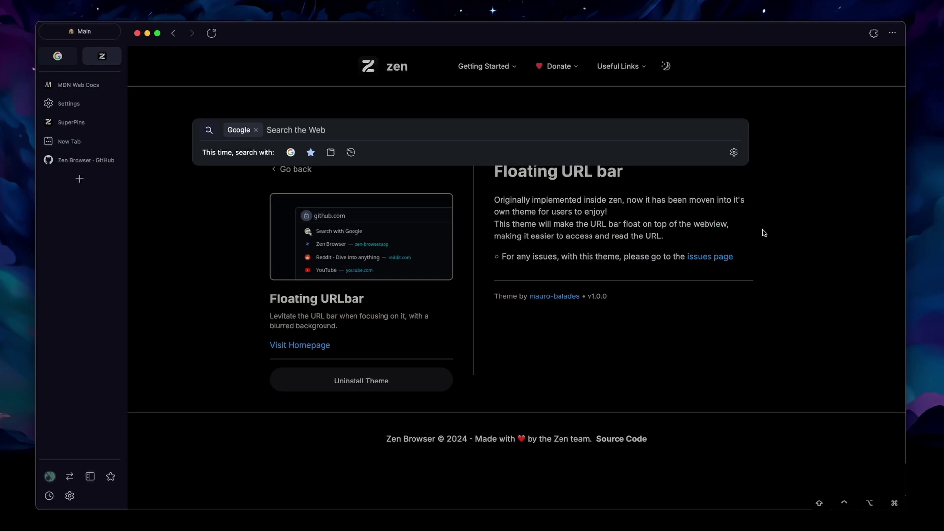
pyautogui.write('asjdakd')
pyautogui.press('super+BackSpace')
pyautogui.write('go')
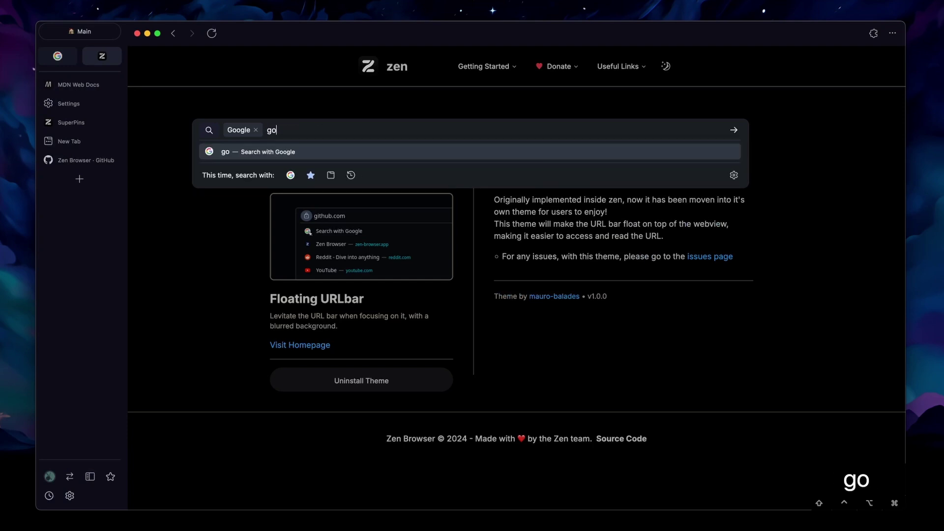
pyautogui.write('ogle')
pyautogui.press('Return')
# In the Settings tab, examine the Keyboard Shortcuts list for the Search the Web shortcut
pyautogui.click(109, 104)
pyautogui.click(216, 194)
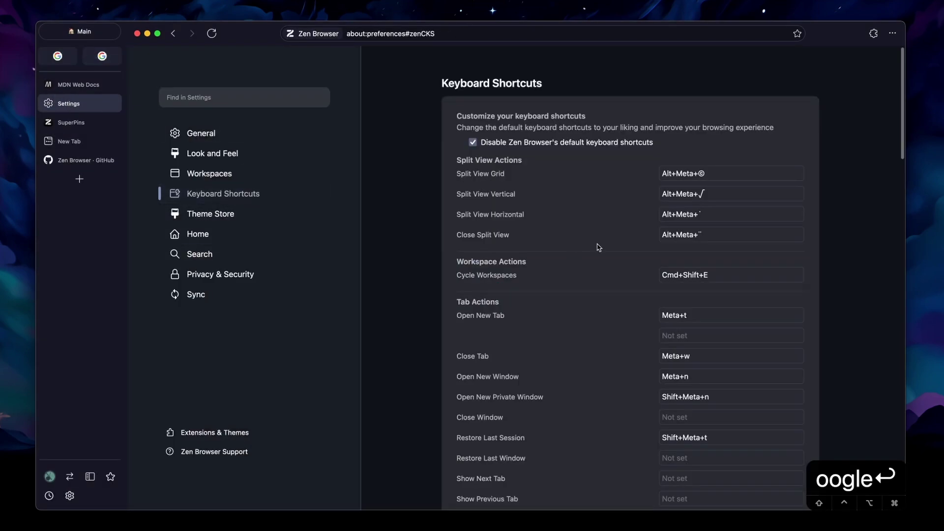
pyautogui.scroll(-8, 625, 259)
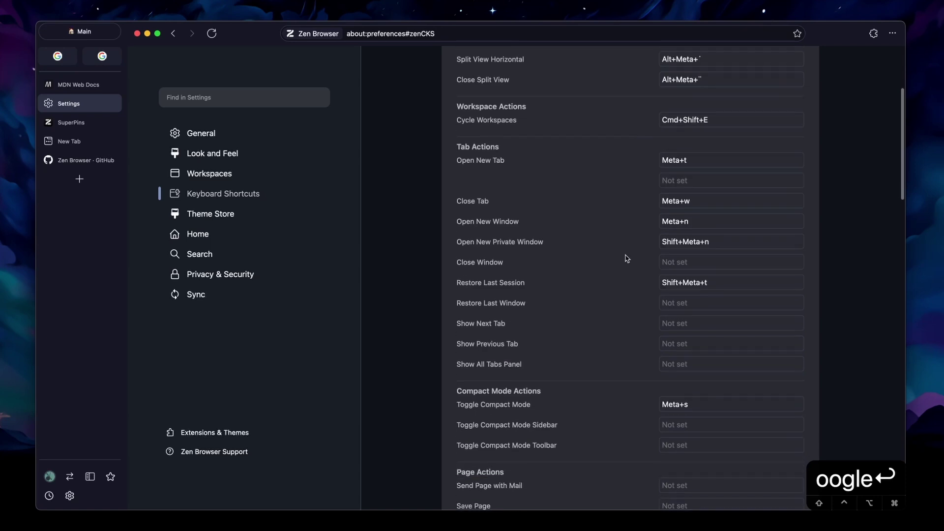
pyautogui.scroll(-10, 626, 259)
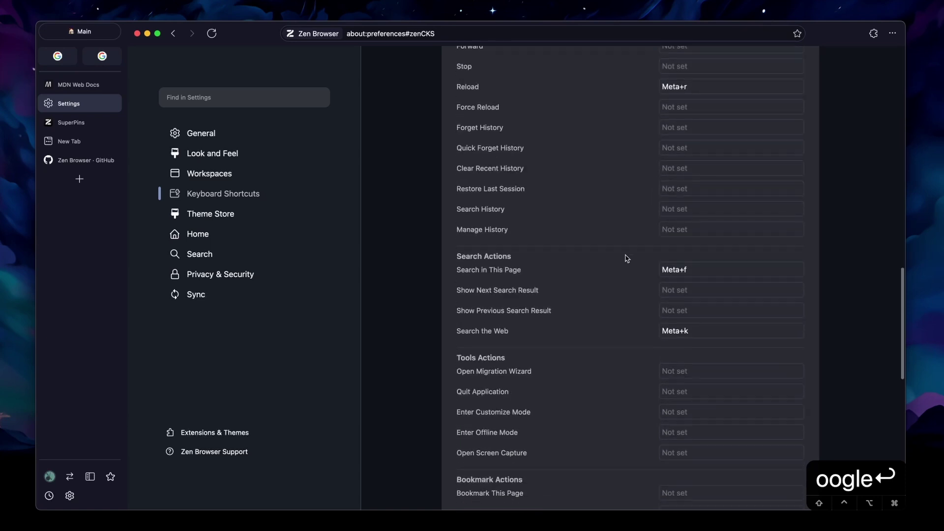
pyautogui.moveTo(510, 331); pyautogui.dragTo(446, 333)
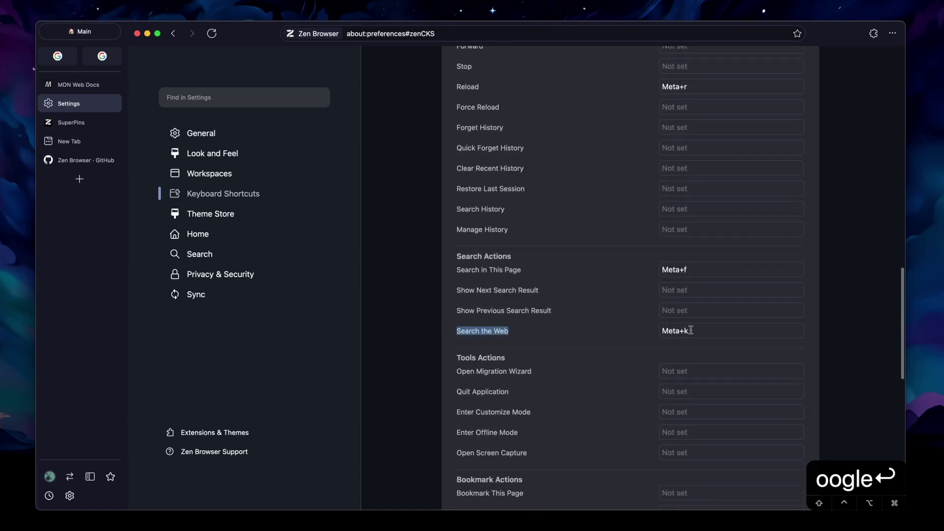
pyautogui.click(552, 337)
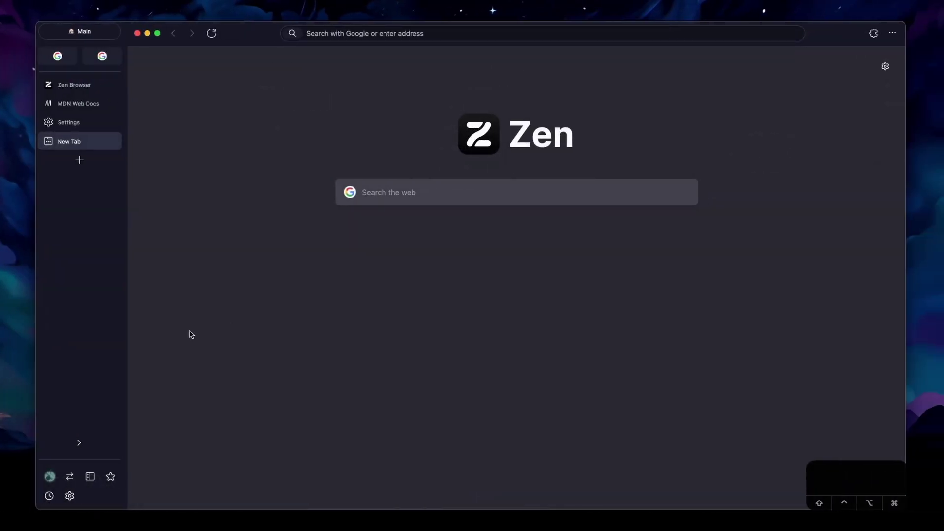
# Show the bookmarks sidebar and close it again
pyautogui.click(110, 476)
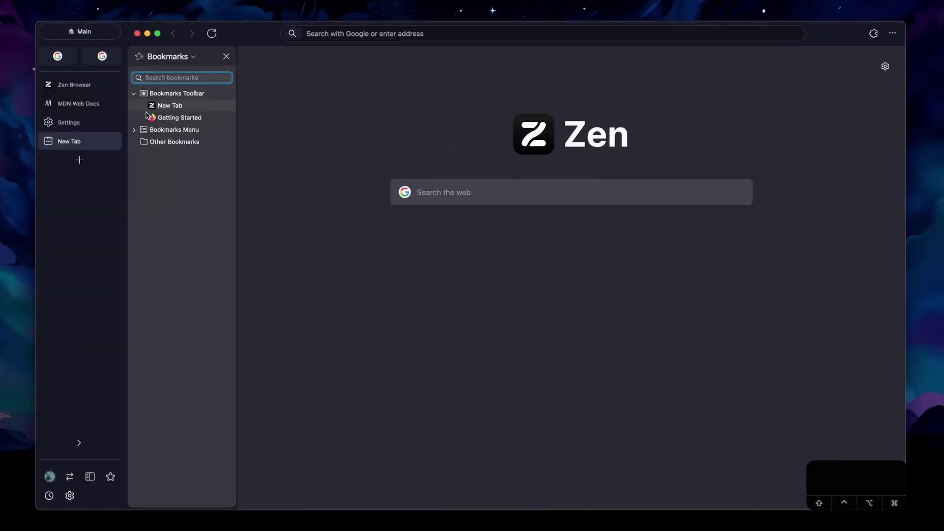
pyautogui.click(226, 57)
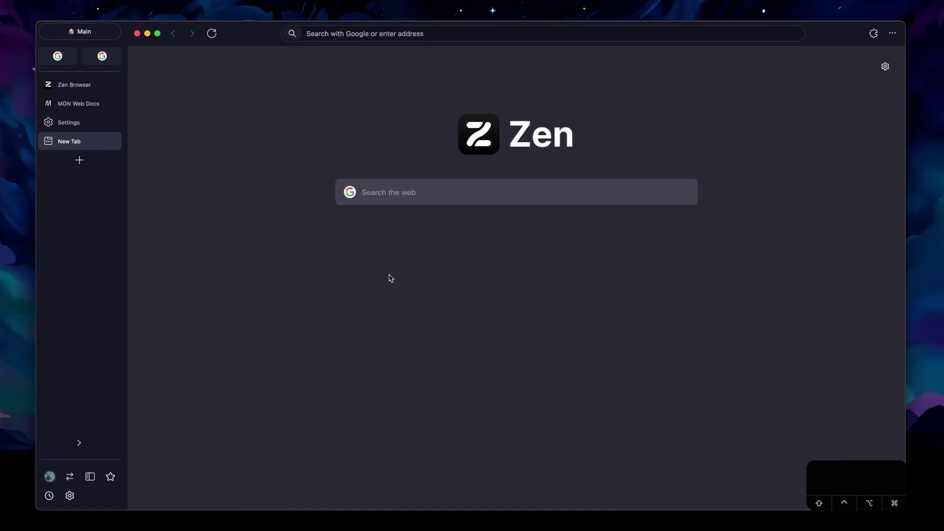
# Bookmark the MDN Web Docs tab in the Bookmarks Toolbar folder, and replace that tab with one opened from the new bookmark
pyautogui.press('super+b')
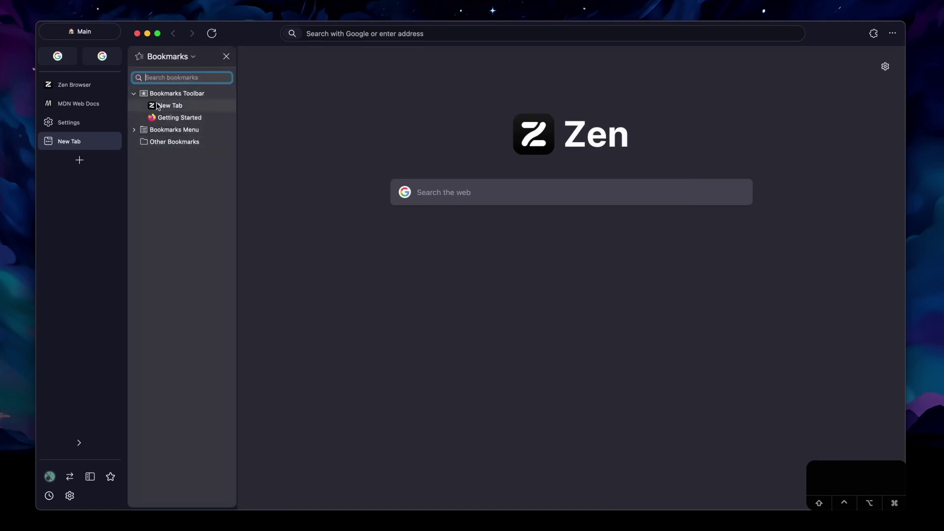
pyautogui.moveTo(59, 104); pyautogui.dragTo(162, 103)
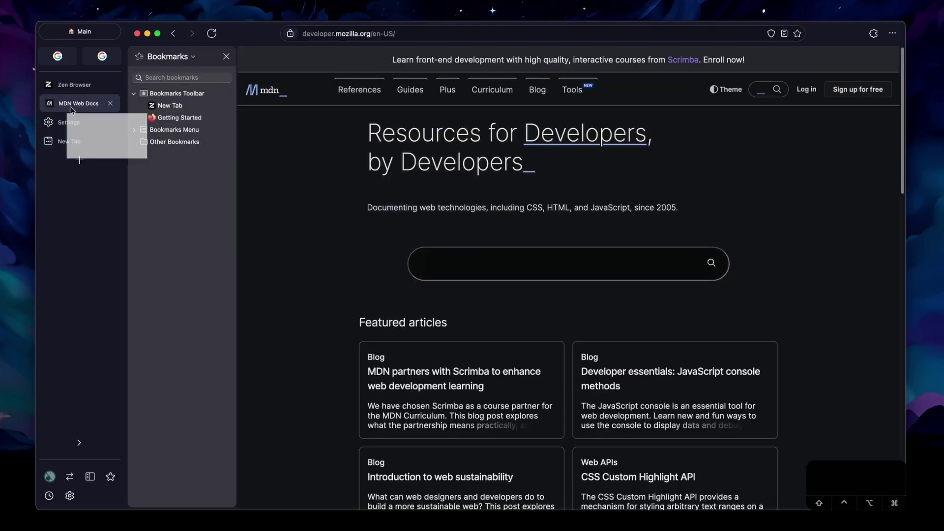
pyautogui.click(111, 104)
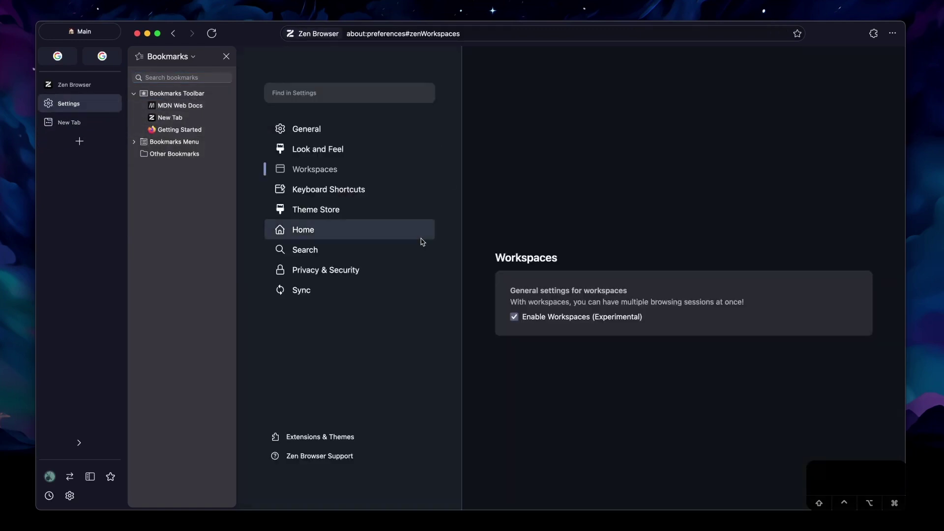
pyautogui.moveTo(170, 106); pyautogui.dragTo(74, 125)
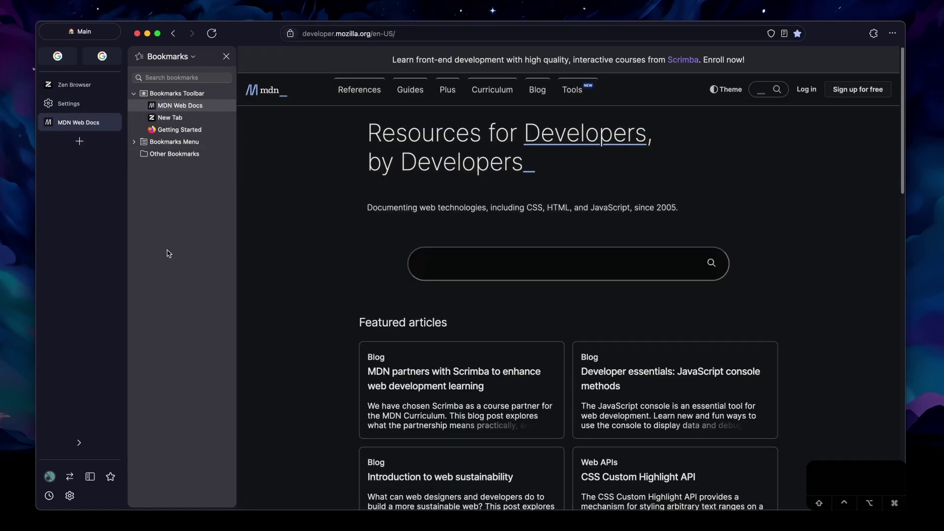
# Move the bookmarks sidebar to the right side, and toggle it closed and open there
pyautogui.click(181, 58)
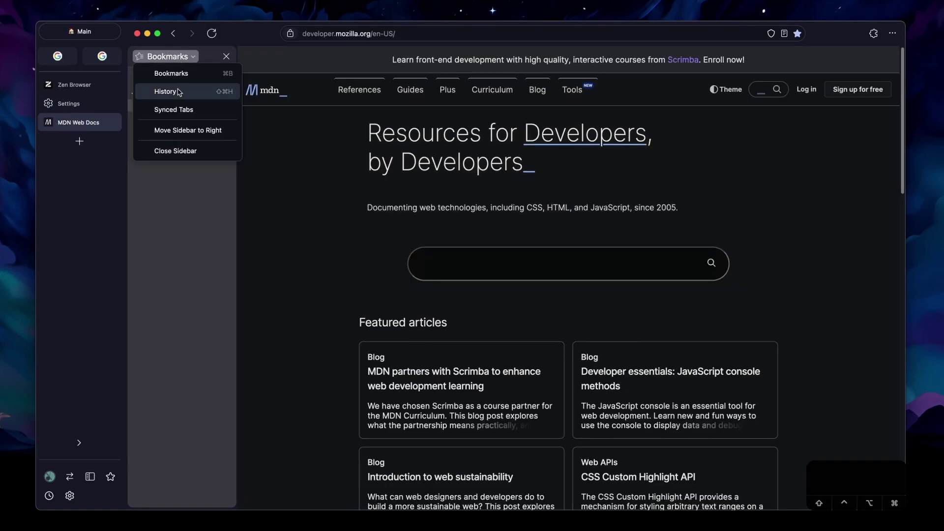
pyautogui.click(182, 130)
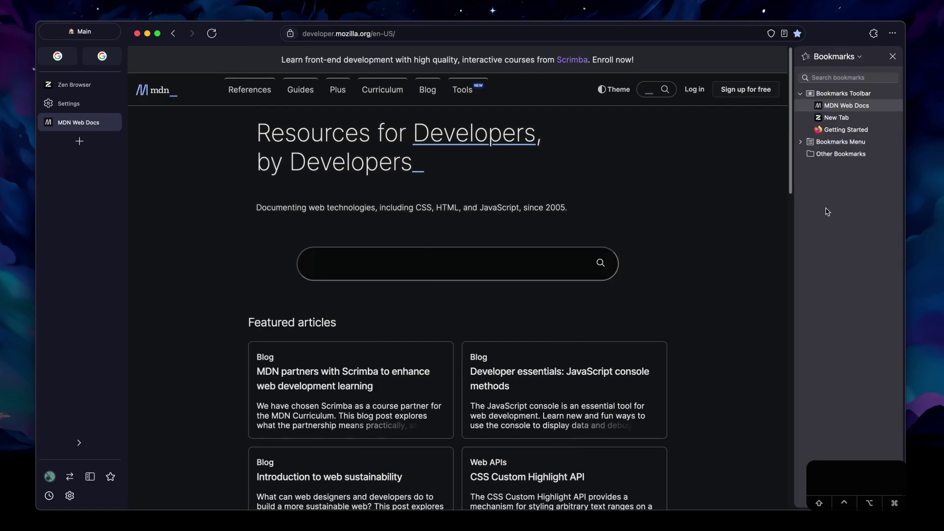
pyautogui.click(892, 57)
pyautogui.press('super+b')
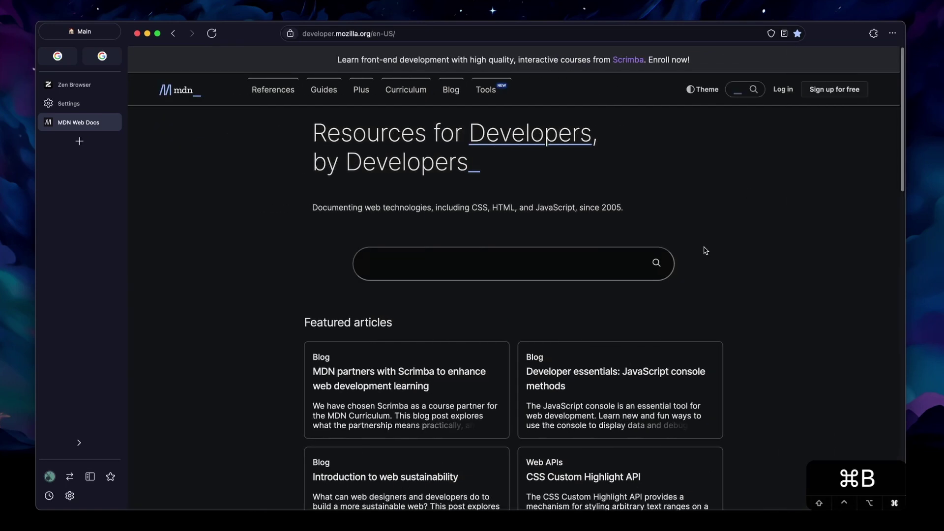
pyautogui.press('super+b')
pyautogui.press('super+b')
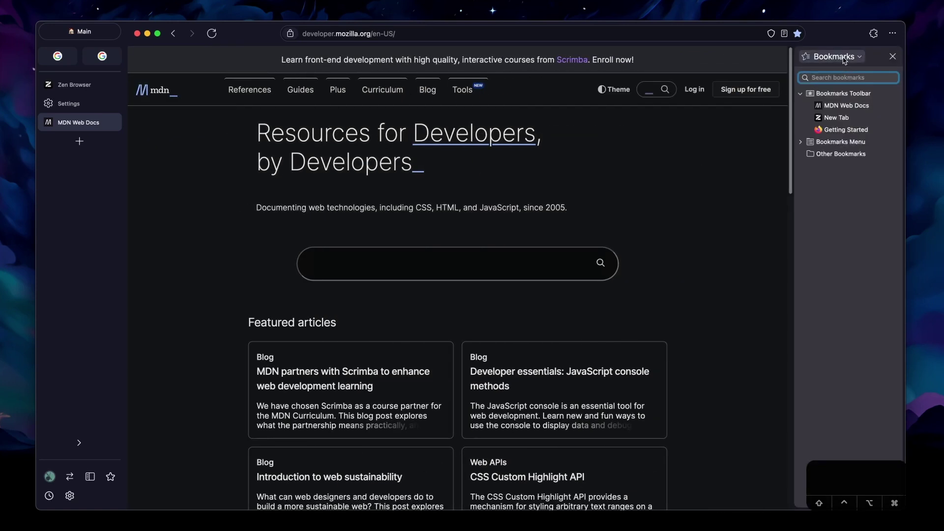
# Move the bookmarks sidebar back to the left side and hide it
pyautogui.click(835, 58)
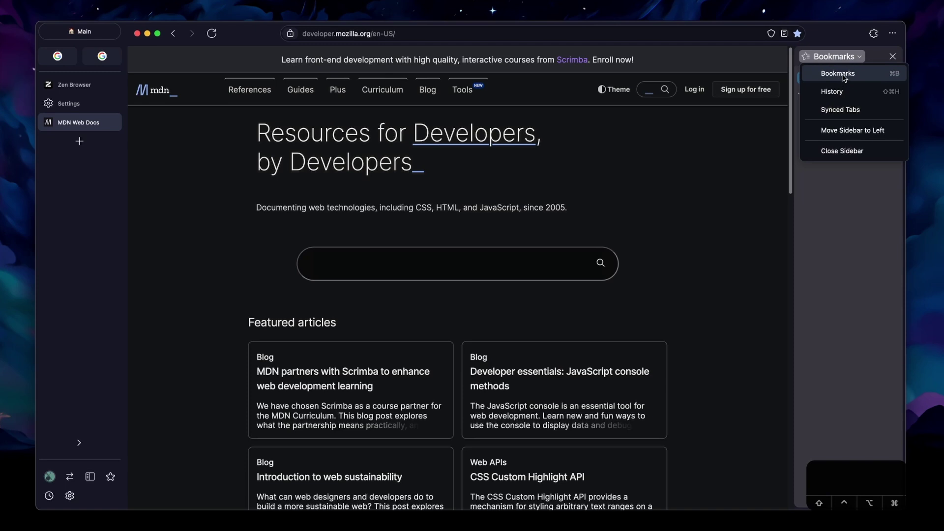
pyautogui.click(853, 131)
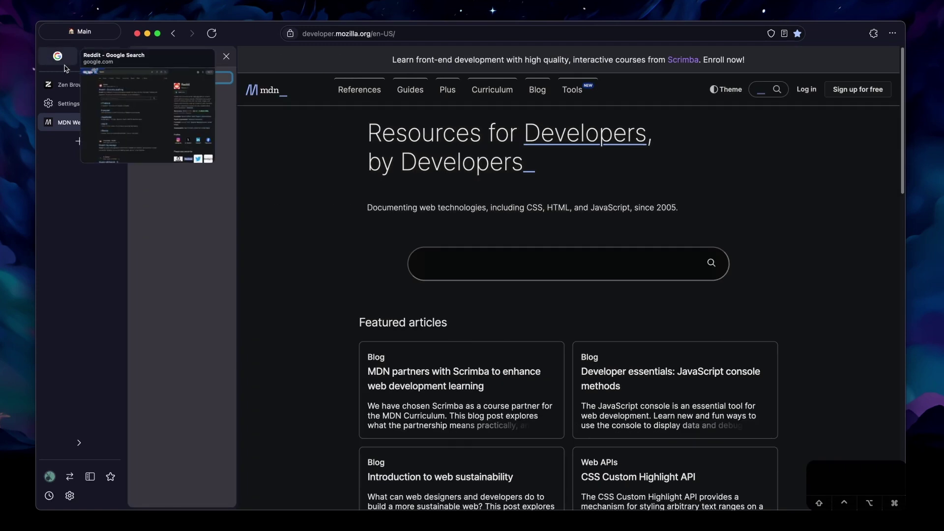
pyautogui.press('super+b')
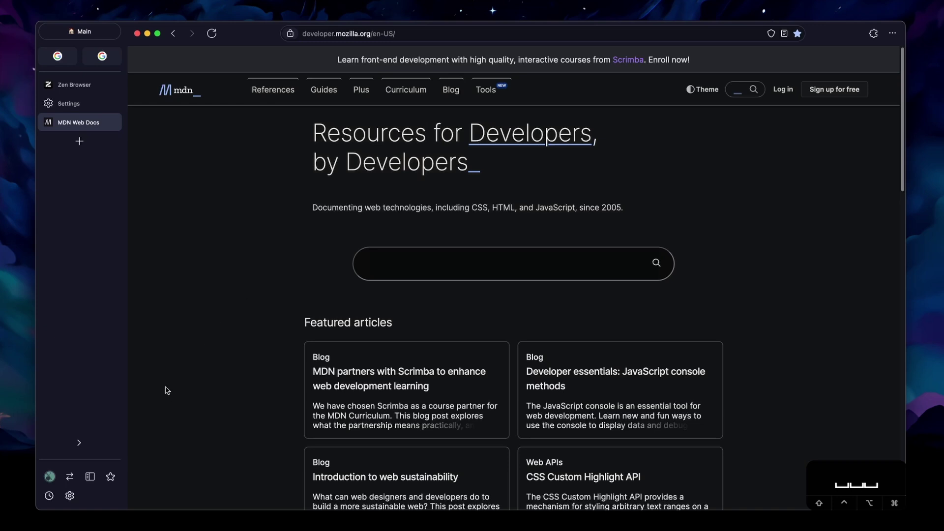
# Create a new browser profile named Random
pyautogui.click(49, 477)
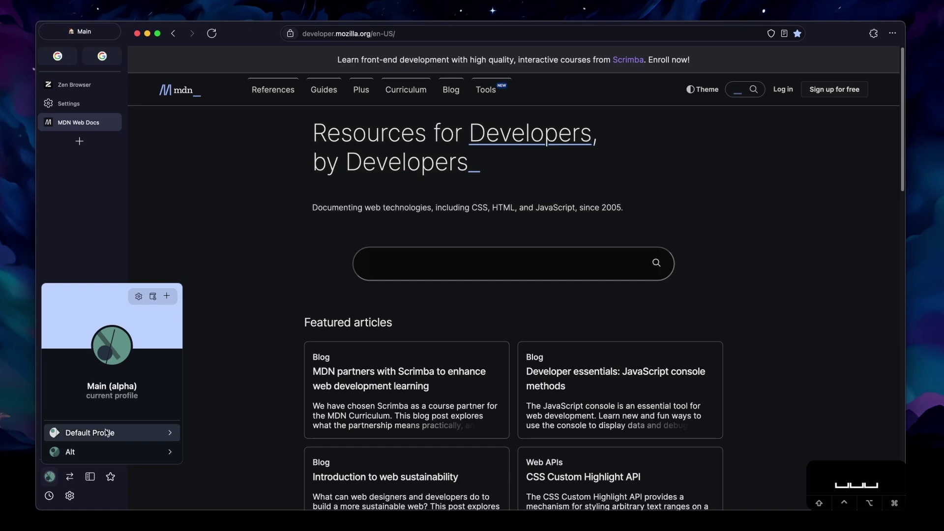
pyautogui.click(167, 297)
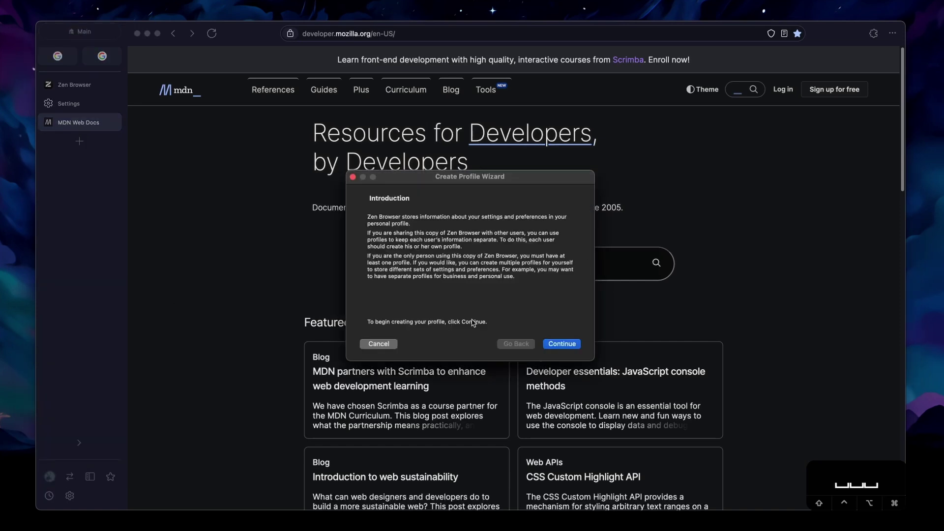
pyautogui.click(562, 344)
pyautogui.click(403, 246)
pyautogui.tripleClick(403, 246)
pyautogui.write('Random')
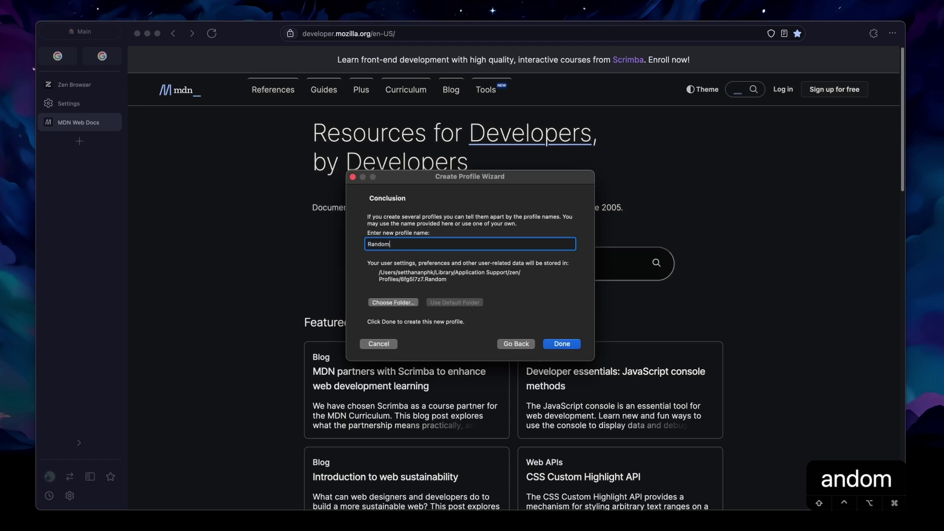
pyautogui.click(561, 343)
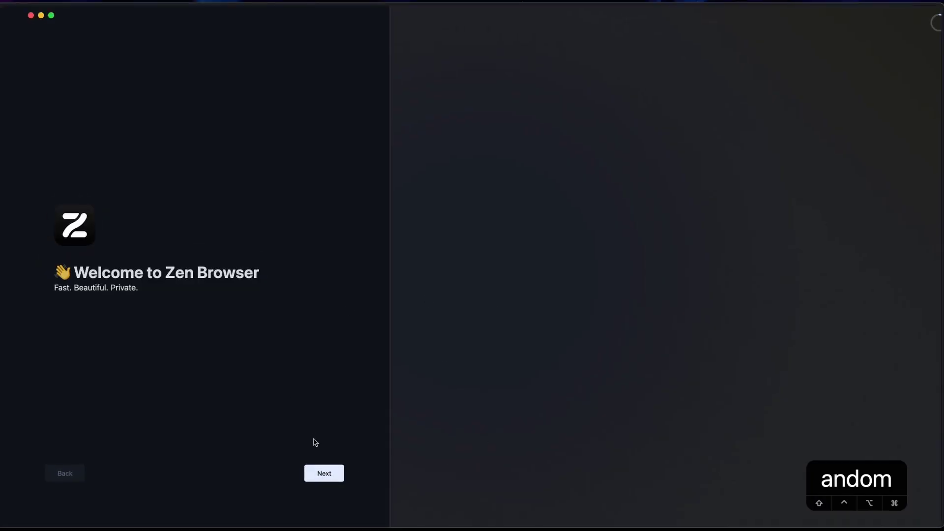
# Complete the new profile's welcome setup with the green accent colour, without importing data or changing the preselected search engine
pyautogui.click(337, 475)
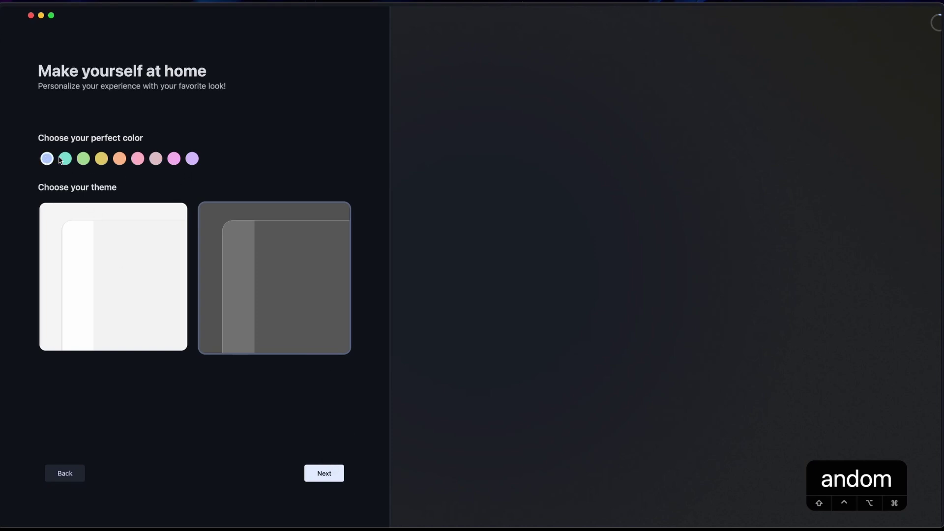
pyautogui.click(326, 470)
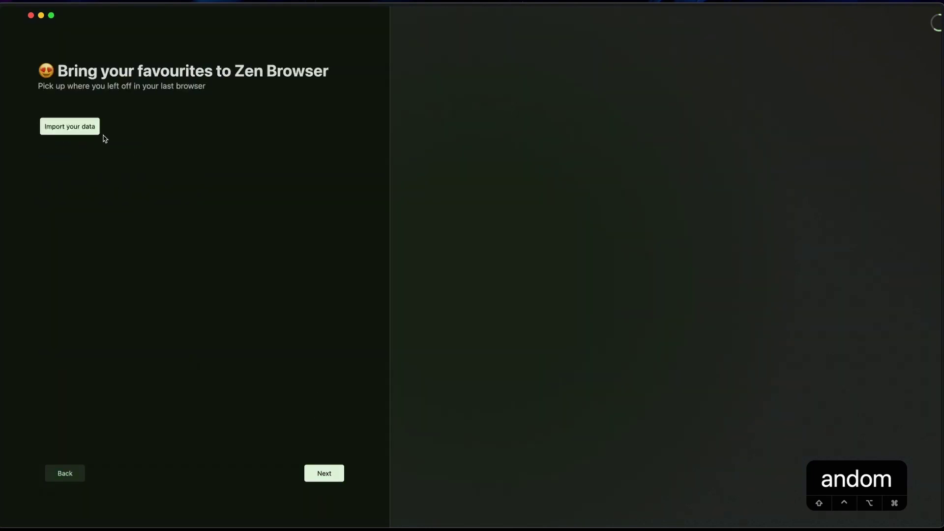
pyautogui.click(327, 475)
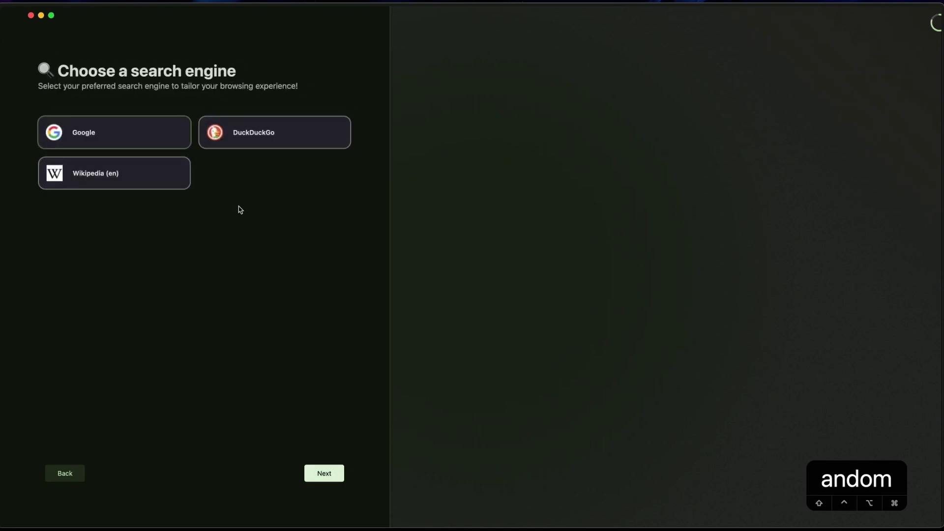
pyautogui.click(336, 471)
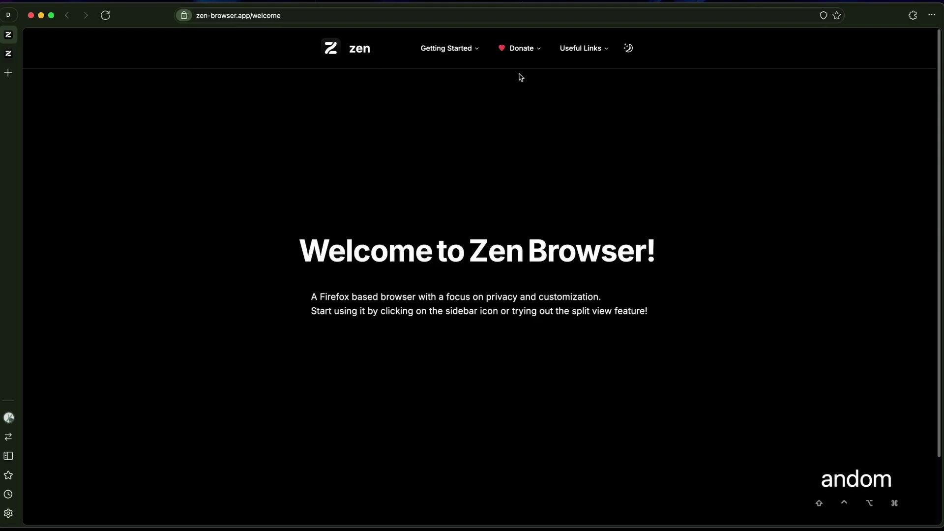
pyautogui.moveTo(869, 18); pyautogui.dragTo(662, 275)
pyautogui.moveTo(538, 529)
pyautogui.click(201, 221)
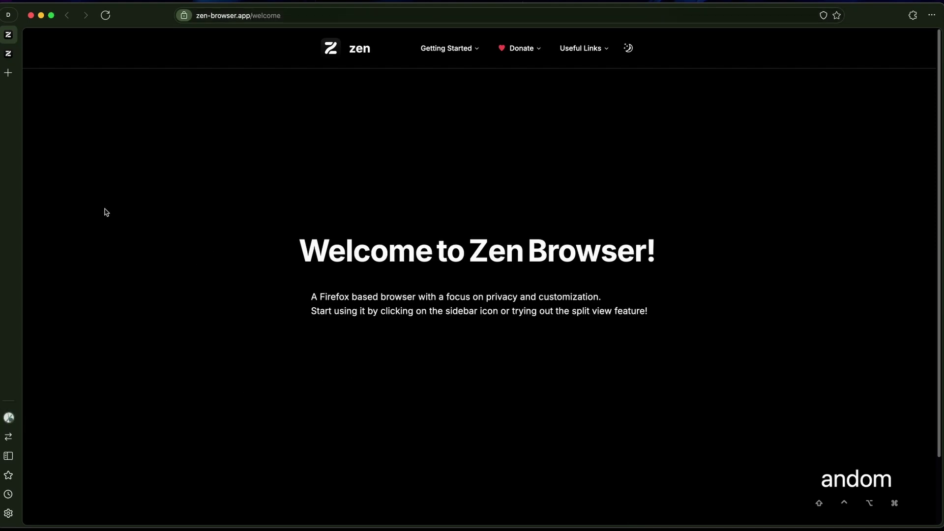
# Show the list of profiles and switch to the Main (alpha) profile
pyautogui.click(9, 417)
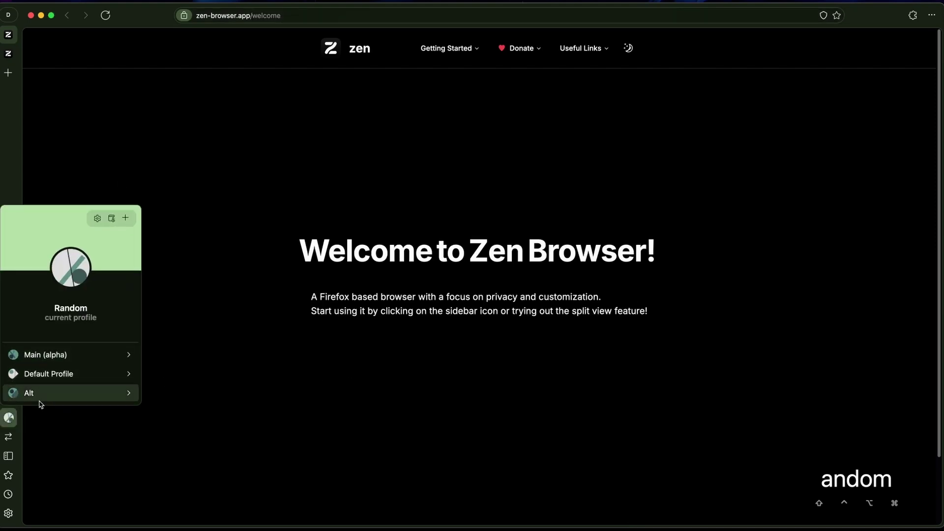
pyautogui.click(84, 357)
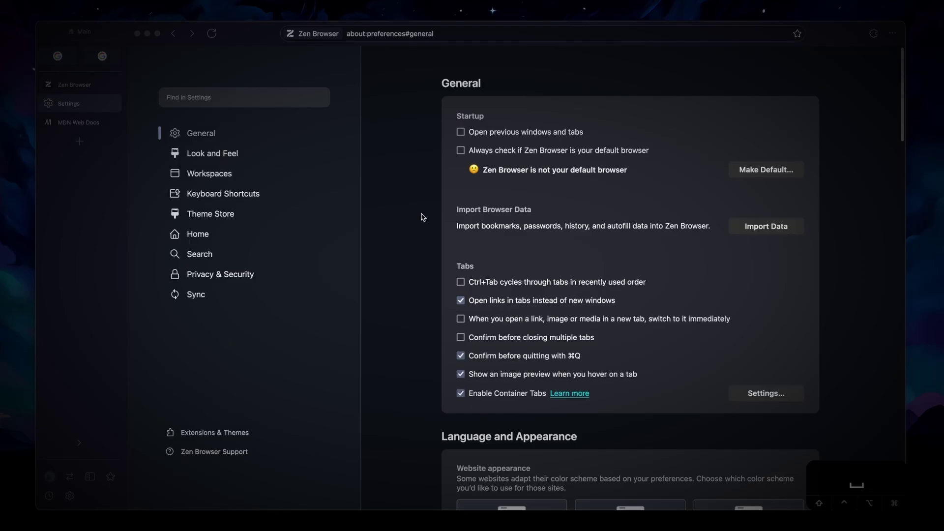
# Examine the General settings, including the choices for the default font and its size
pyautogui.scroll(-8, 605, 236)
pyautogui.scroll(1, 606, 236)
pyautogui.scroll(-2, 606, 236)
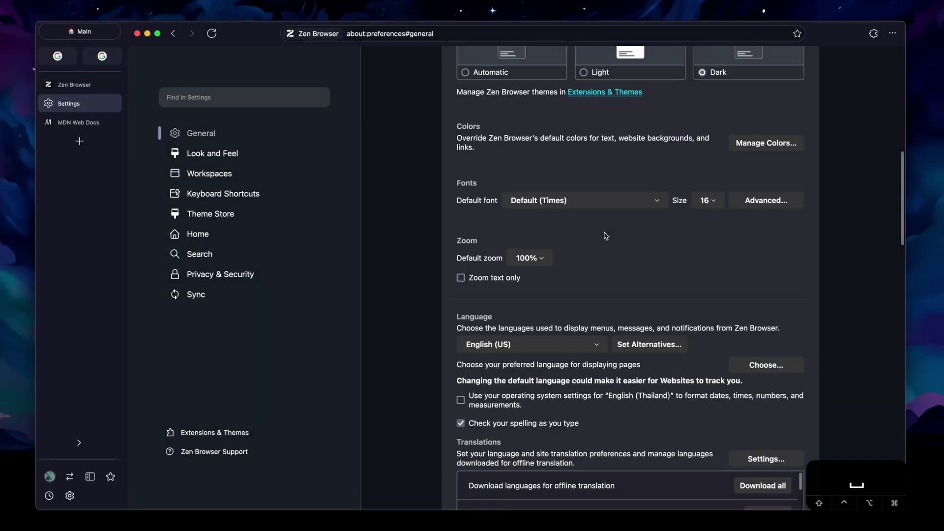
pyautogui.click(614, 206)
pyautogui.scroll(-10, 604, 241)
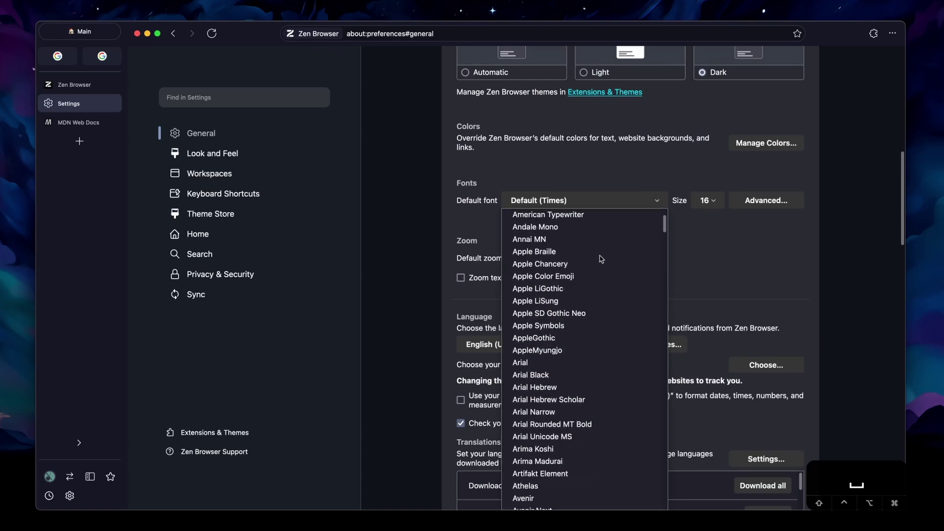
pyautogui.scroll(-15, 600, 260)
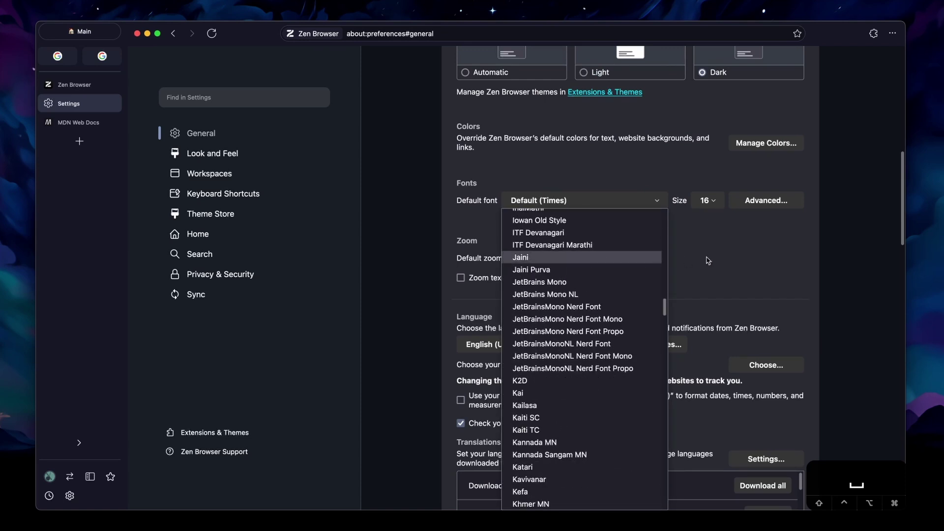
pyautogui.click(708, 200)
pyautogui.click(598, 278)
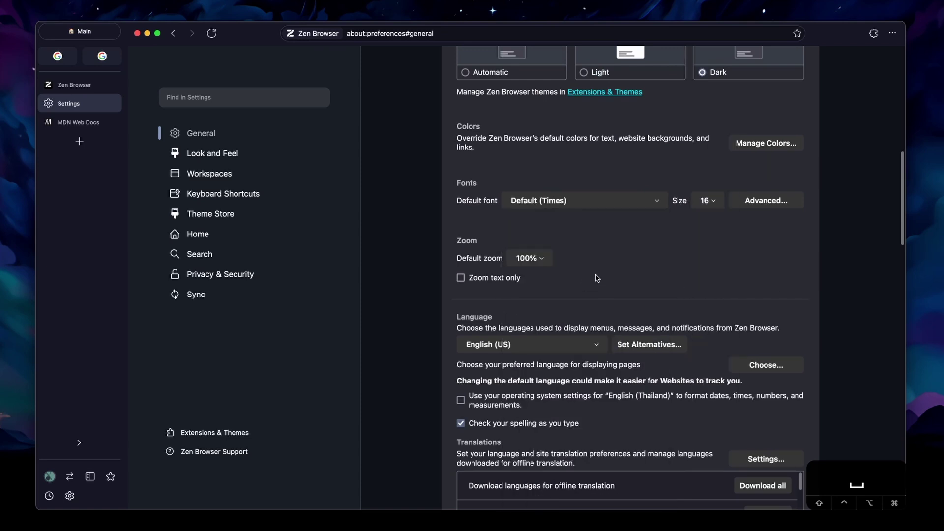
# Check the advanced font options, close them unchanged, and look through the updates, performance and browsing settings
pyautogui.click(764, 202)
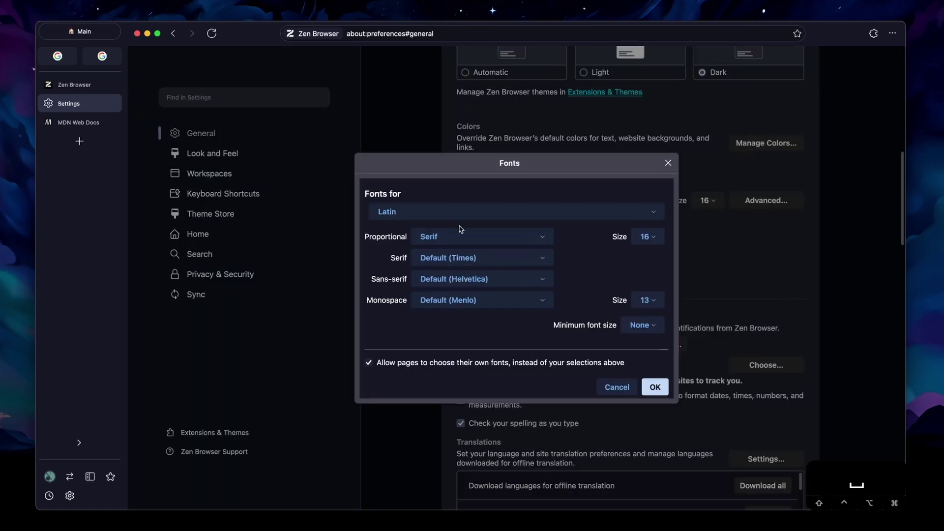
pyautogui.click(667, 163)
pyautogui.scroll(-10, 517, 238)
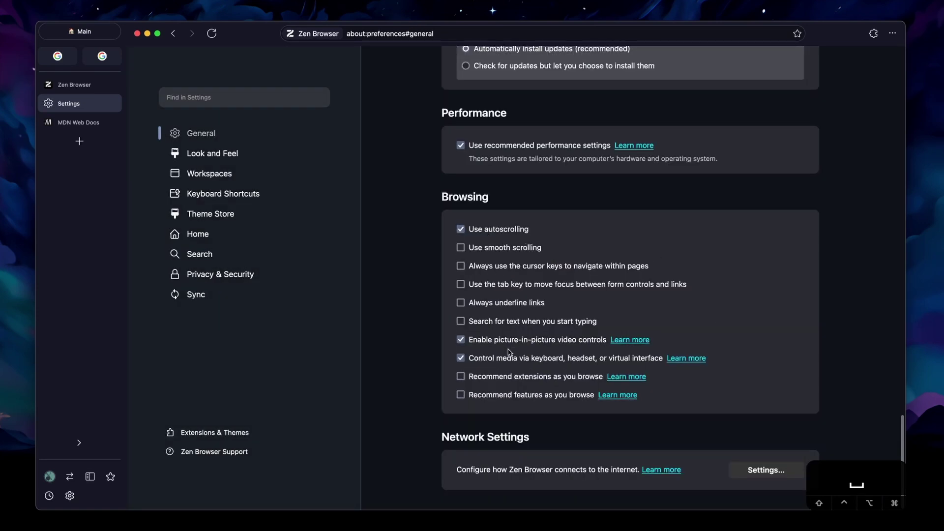
pyautogui.scroll(5, 492, 295)
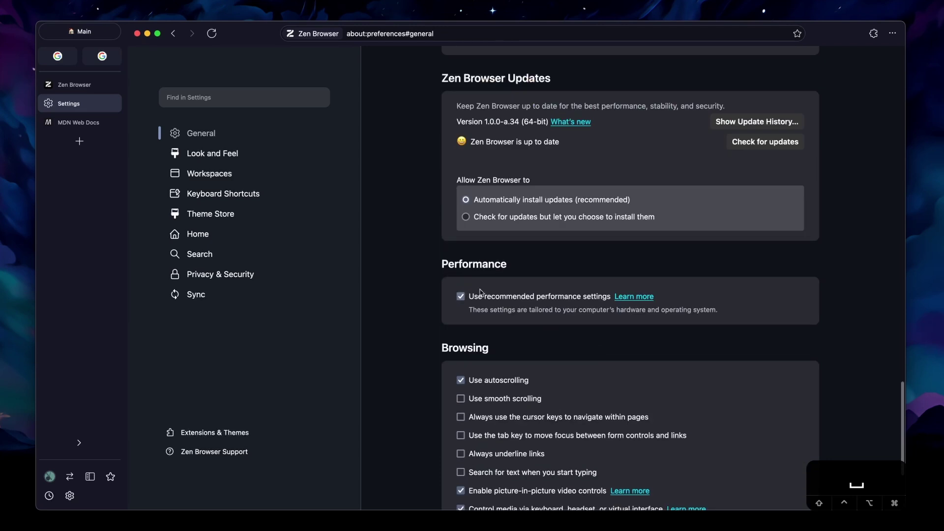
# In the Look and Feel settings, try the purple, yellow, green and teal theme colours
pyautogui.click(213, 153)
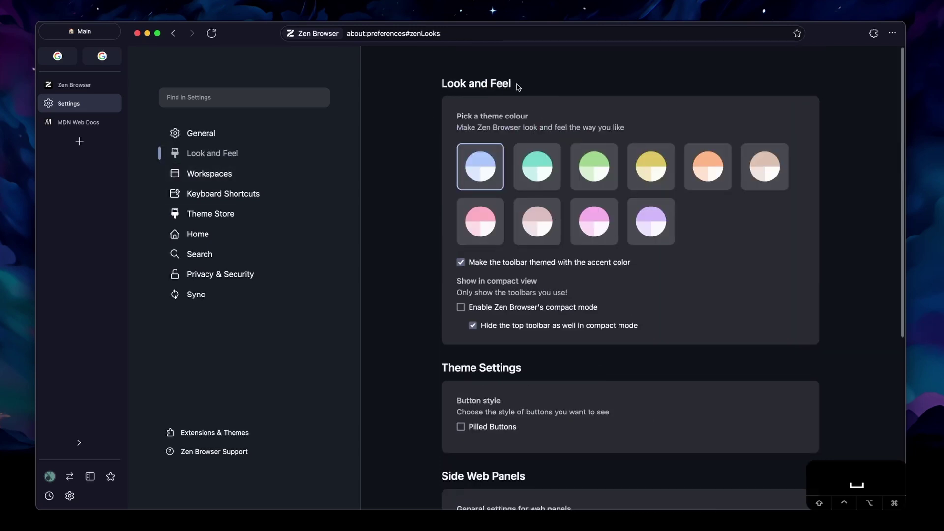
pyautogui.click(647, 228)
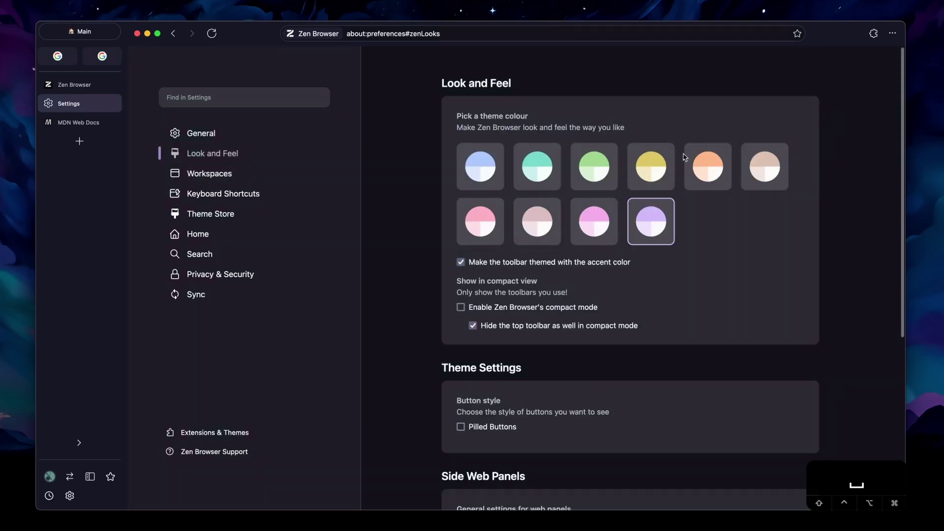
pyautogui.click(653, 177)
pyautogui.click(593, 177)
pyautogui.click(535, 177)
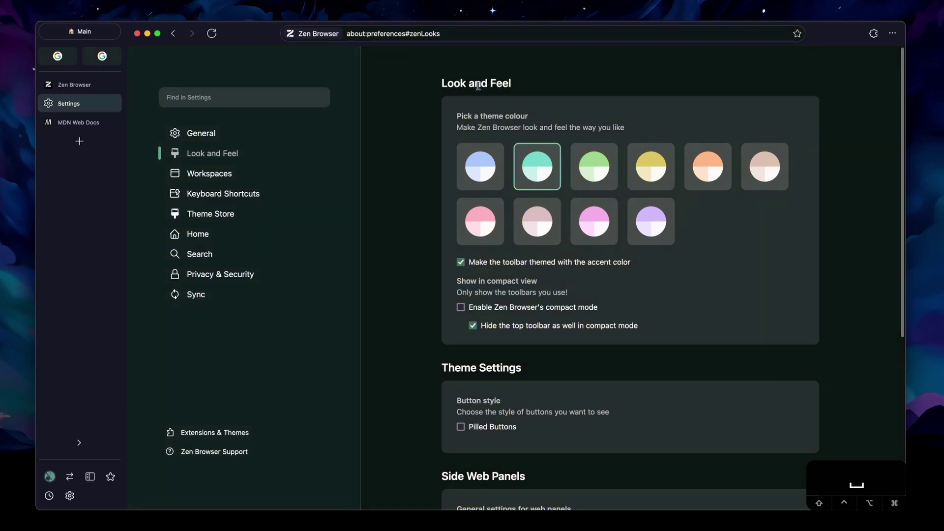
# Examine the Keyboard Shortcuts settings, from the sidebar and page actions back up to the search actions
pyautogui.scroll(-15, 492, 201)
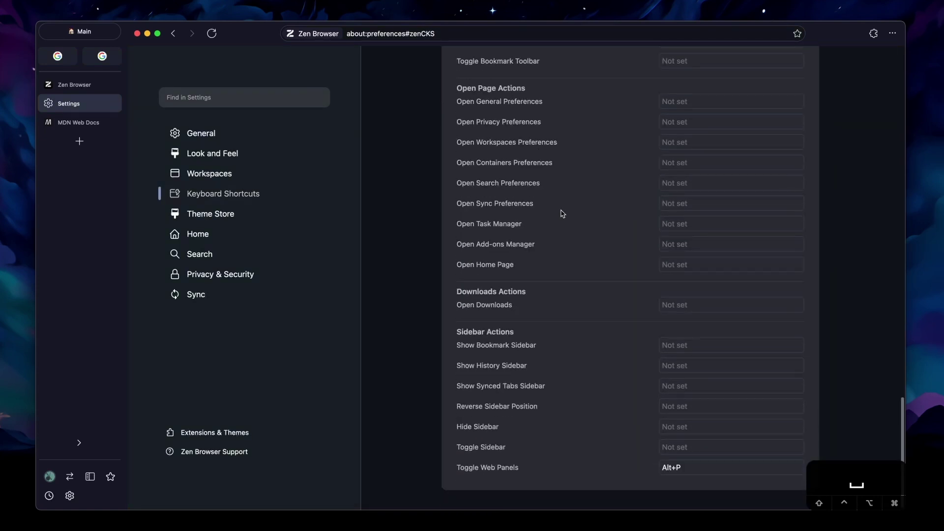
pyautogui.moveTo(537, 422); pyautogui.dragTo(454, 164)
pyautogui.scroll(3, 499, 259)
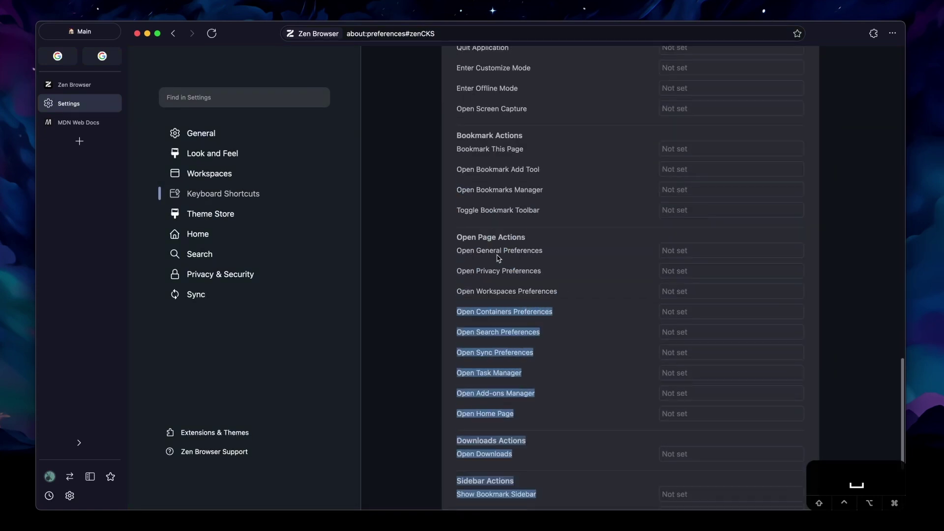
pyautogui.click(513, 268)
pyautogui.scroll(6, 527, 285)
pyautogui.moveTo(526, 285); pyautogui.dragTo(435, 201)
pyautogui.scroll(5, 485, 238)
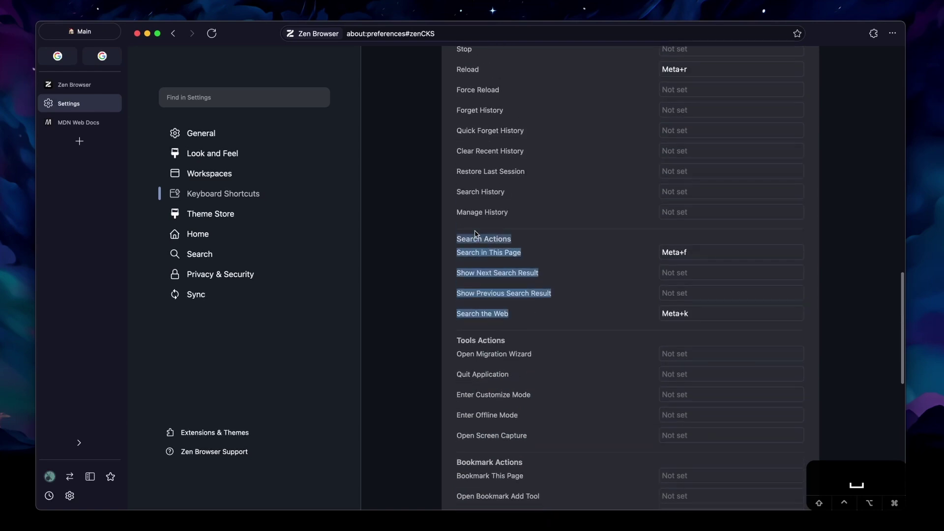
# Examine the keyboard shortcuts for compact mode, page, zoom, history, tab, workspace and split view actions
pyautogui.scroll(6, 491, 246)
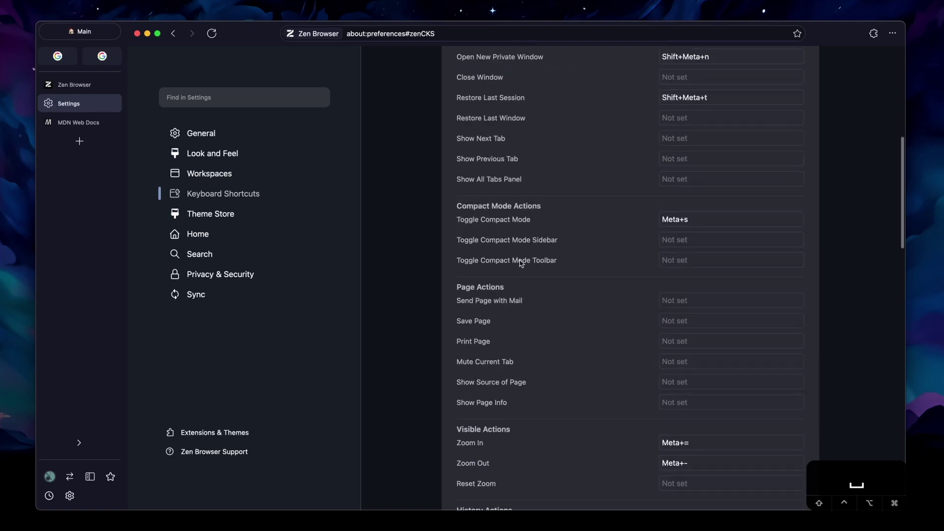
pyautogui.moveTo(546, 280); pyautogui.dragTo(429, 223)
pyautogui.click(527, 264)
pyautogui.scroll(1, 527, 264)
pyautogui.scroll(-6, 585, 276)
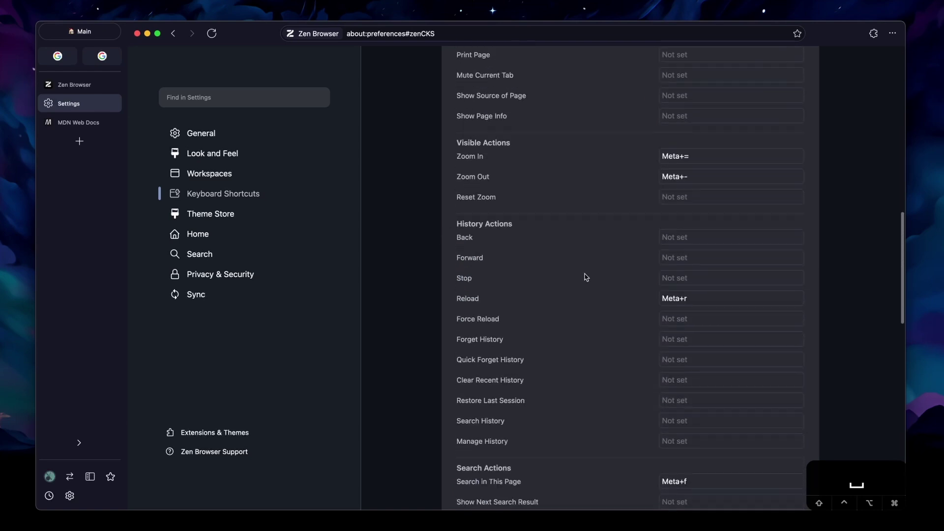
pyautogui.scroll(6, 585, 276)
pyautogui.scroll(3, 585, 276)
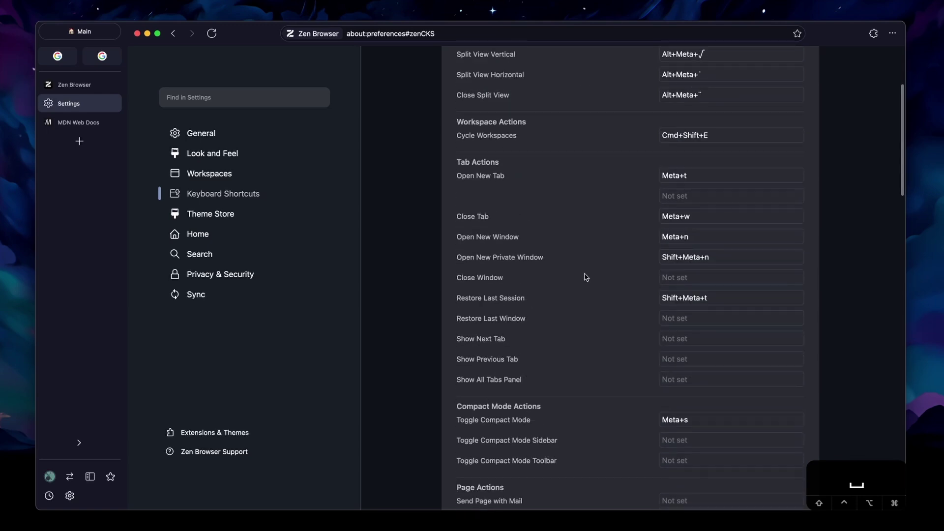
pyautogui.scroll(-15, 584, 275)
pyautogui.scroll(15, 580, 275)
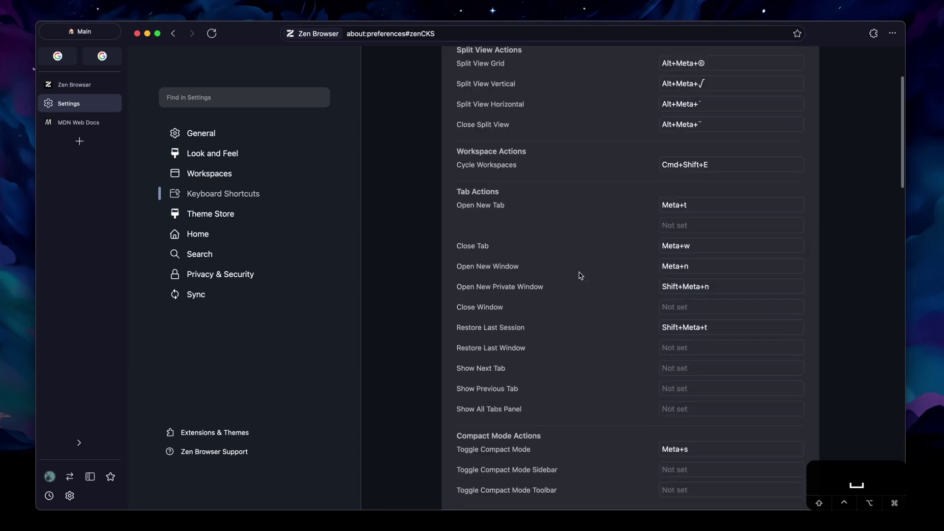
pyautogui.scroll(-1, 578, 275)
pyautogui.scroll(1, 578, 274)
# Open the online Themes Store from the Theme Store settings and switch to its new tab
pyautogui.click(231, 213)
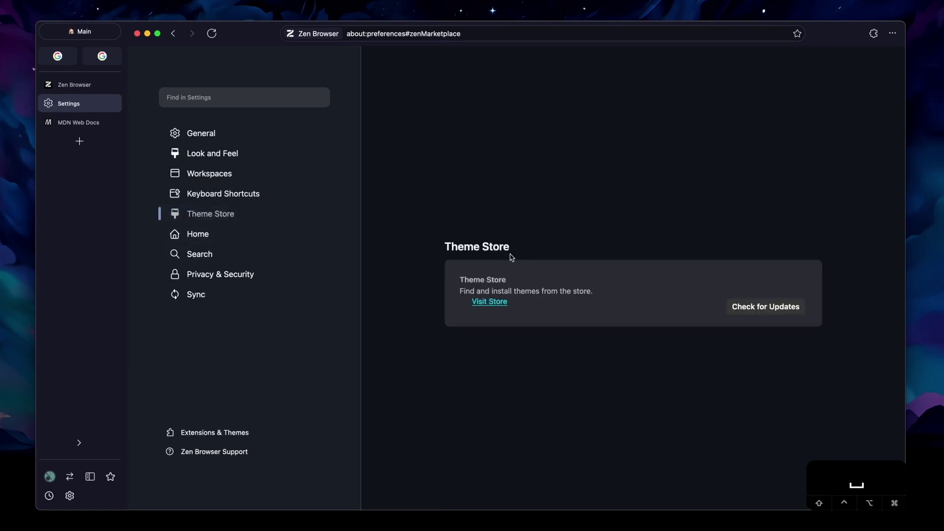
pyautogui.click(491, 302)
pyautogui.click(62, 131)
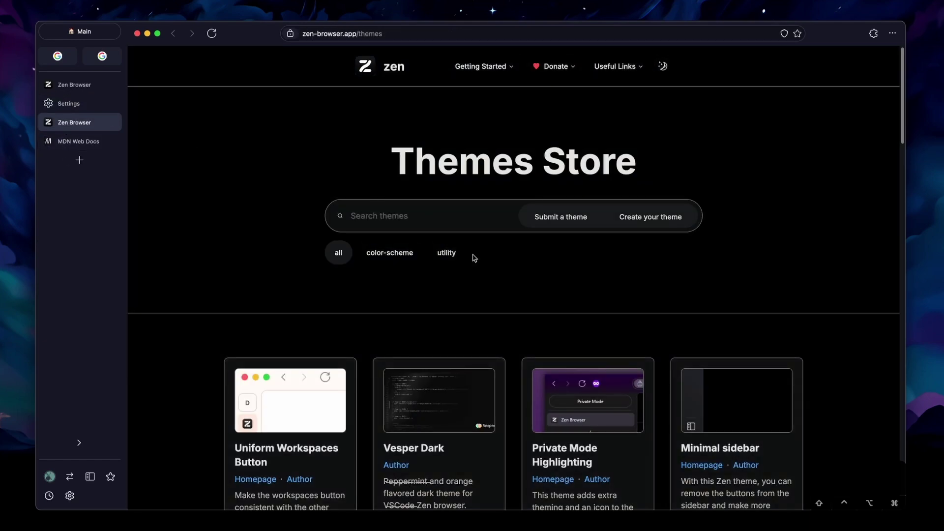
# Browse the themes offered in the Themes Store, such as Vesper Dark, Catppuccin and Hide tab mute
pyautogui.scroll(-10, 472, 266)
pyautogui.scroll(10, 523, 268)
pyautogui.scroll(-3, 523, 268)
pyautogui.scroll(-10, 441, 294)
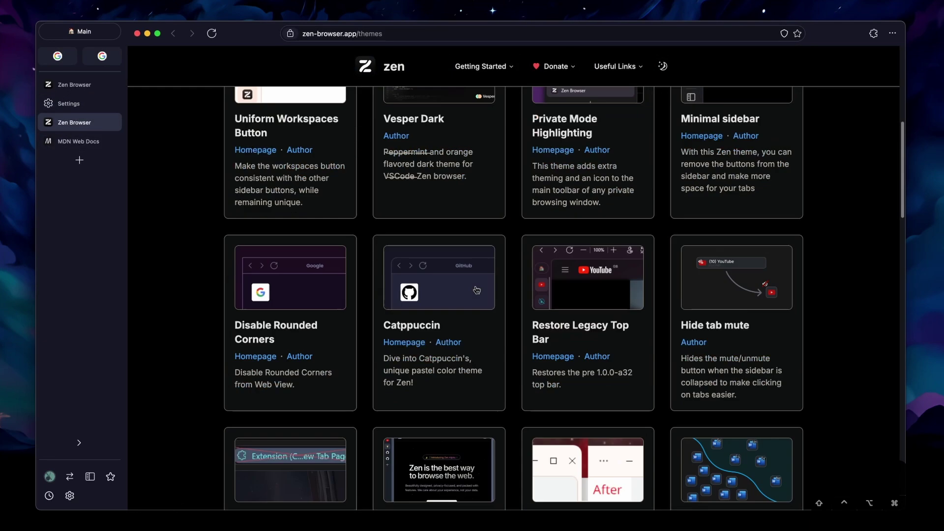
pyautogui.scroll(-5, 513, 286)
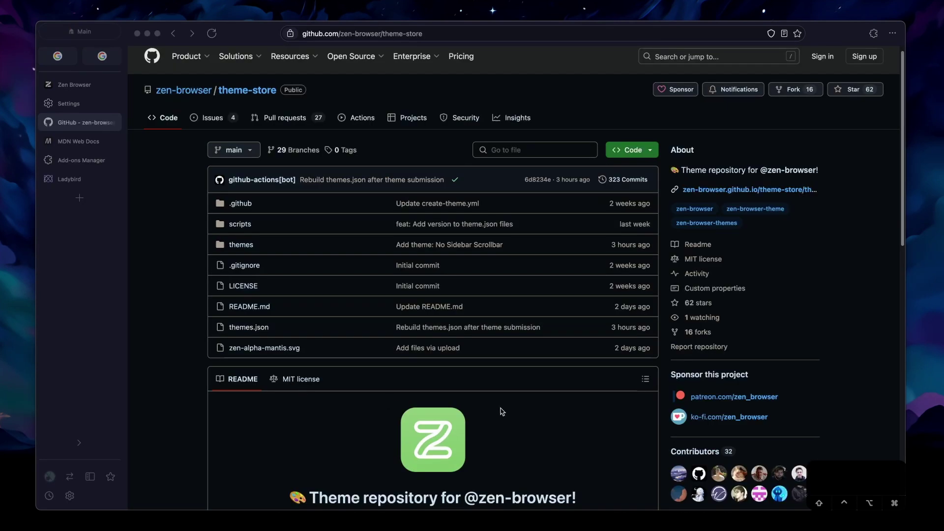
# Read the theme-store repository's README on submitting and updating themes, and look through its themes folder
pyautogui.scroll(-6, 502, 411)
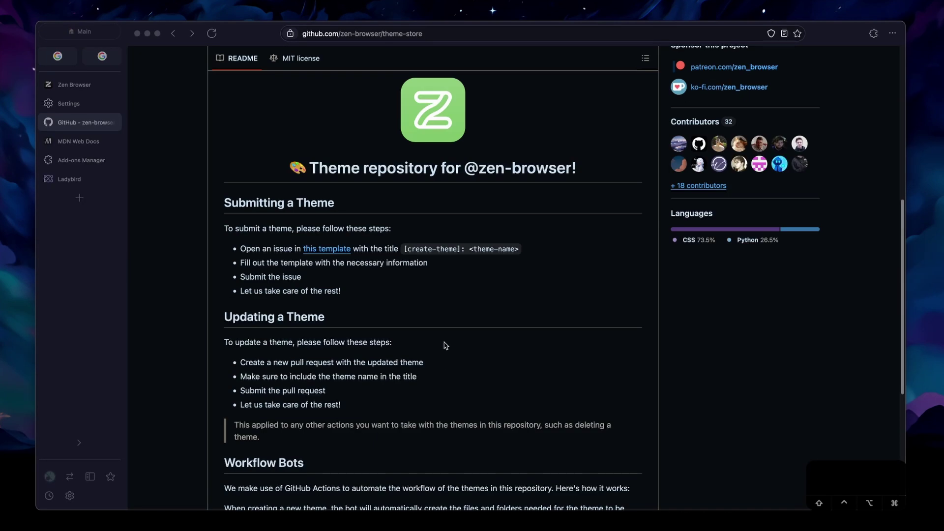
pyautogui.scroll(7, 444, 346)
pyautogui.click(489, 411)
pyautogui.scroll(-2, 448, 392)
pyautogui.scroll(1, 448, 391)
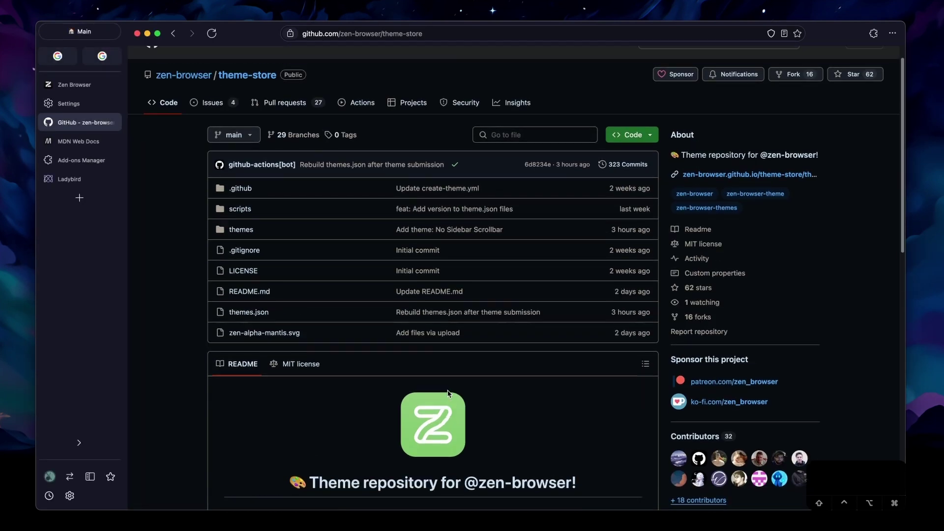
pyautogui.click(237, 241)
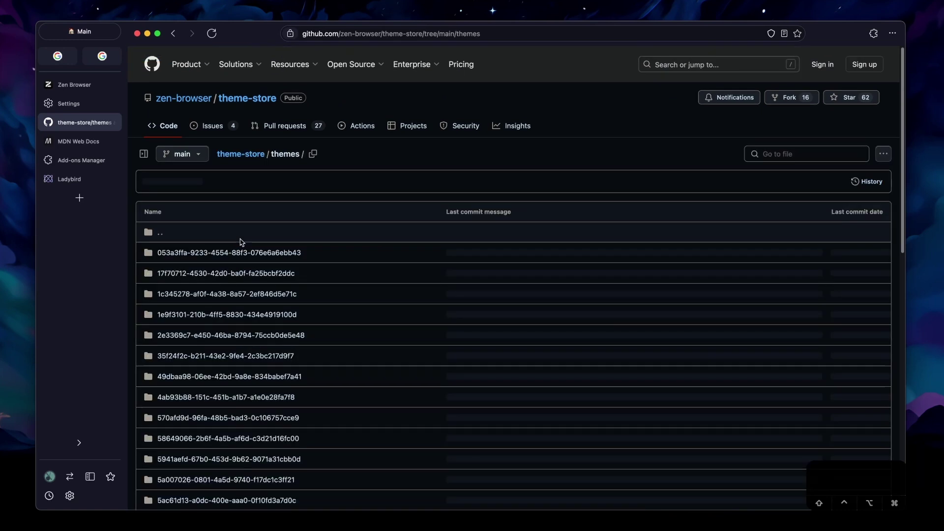
pyautogui.scroll(-3, 423, 276)
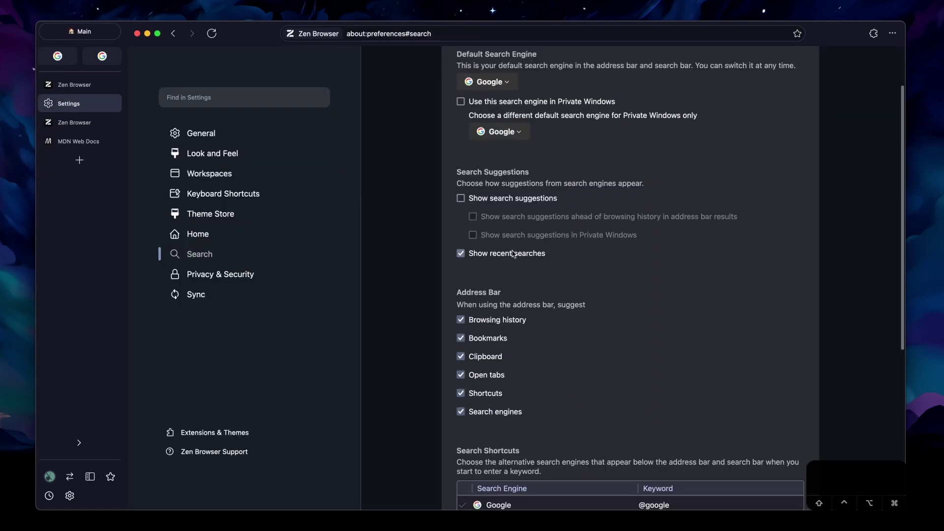
# Examine the Privacy & Security settings, from Enhanced Tracking Protection down through passwords, history and permissions
pyautogui.click(216, 274)
pyautogui.scroll(-2, 628, 252)
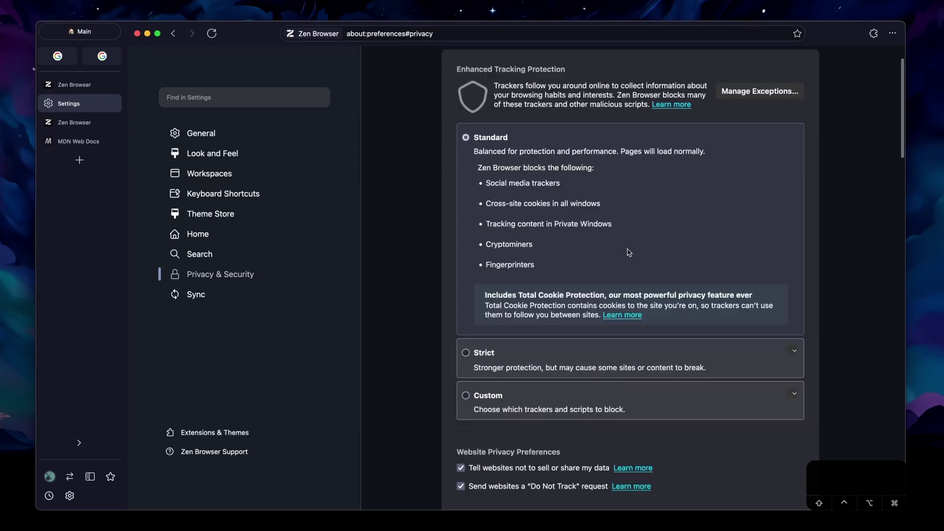
pyautogui.scroll(1, 628, 253)
pyautogui.scroll(-5, 661, 249)
pyautogui.scroll(4, 659, 249)
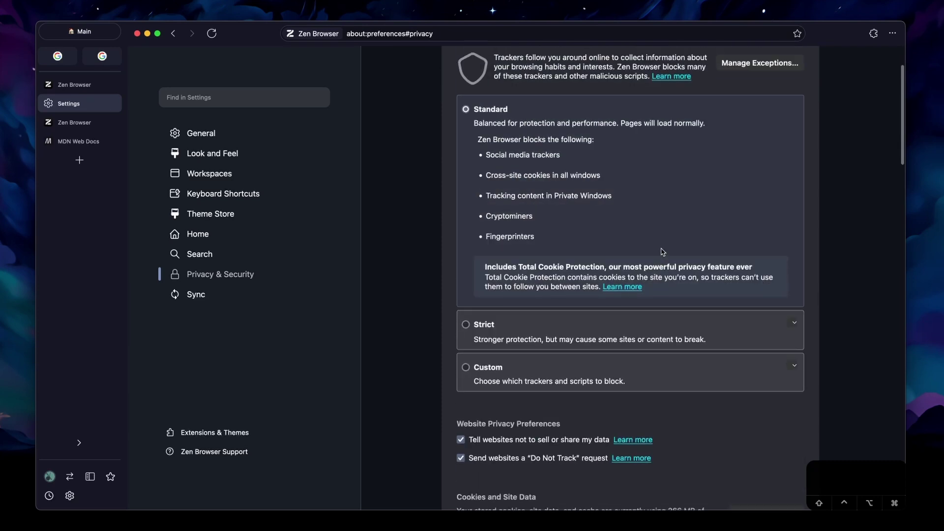
pyautogui.scroll(-1, 659, 246)
pyautogui.scroll(-15, 658, 244)
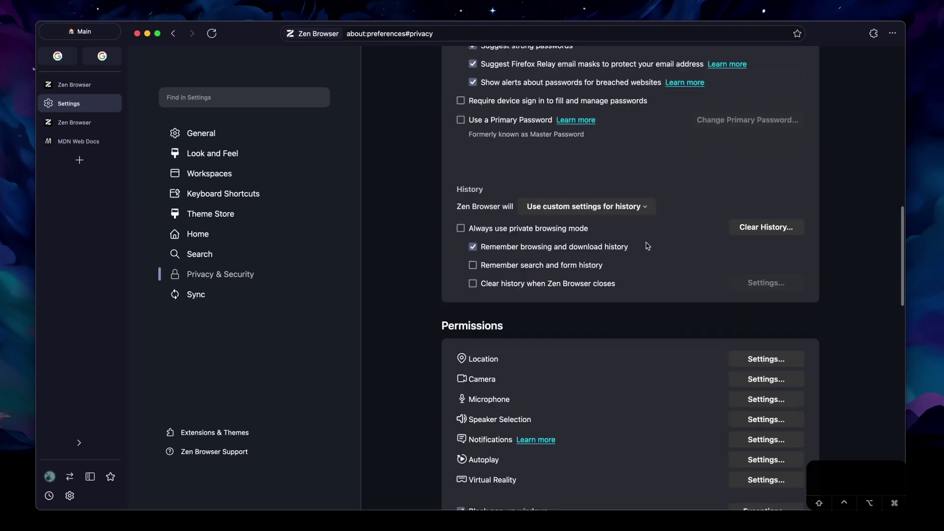
pyautogui.scroll(-10, 636, 246)
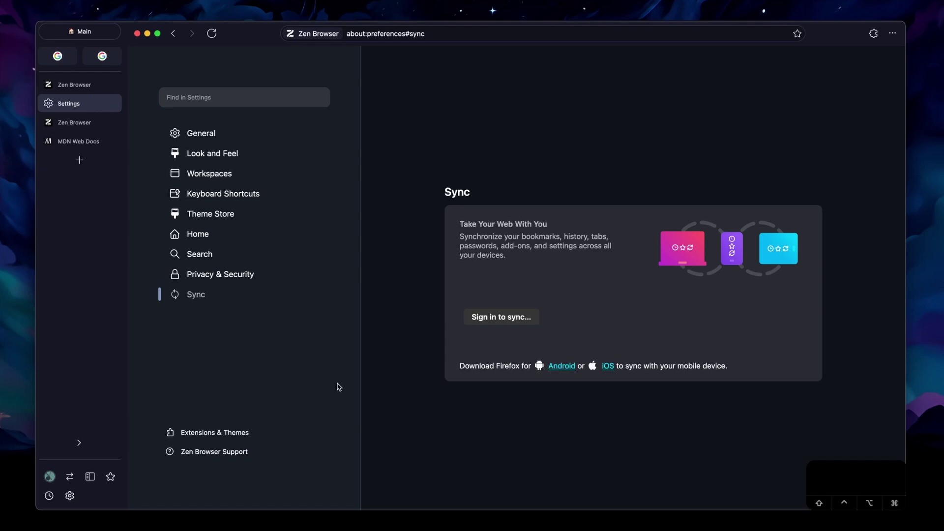
# Open the extensions manager from the settings and search for the Pesticide add-on
pyautogui.click(215, 432)
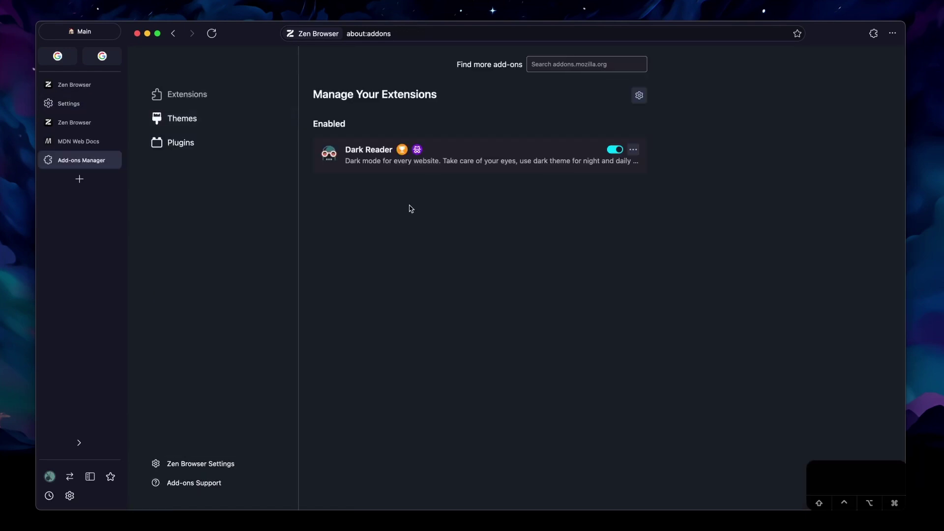
pyautogui.click(553, 66)
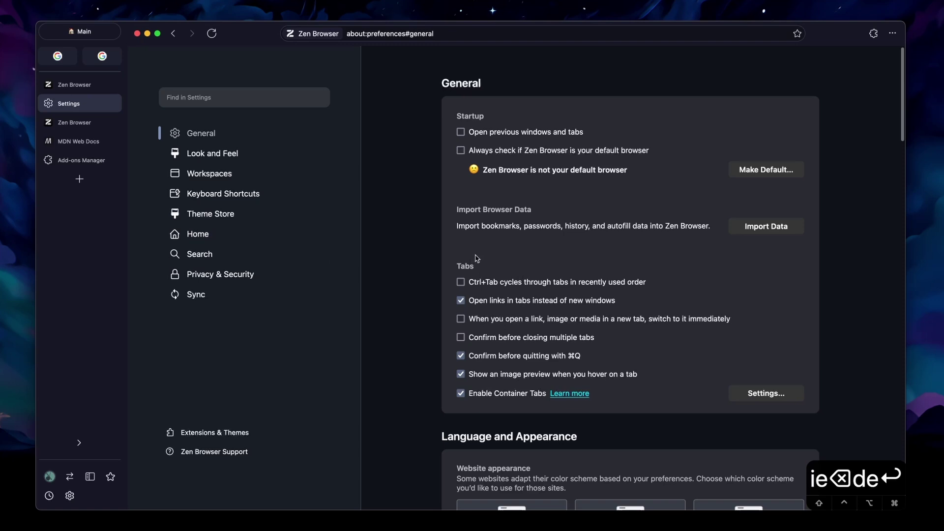
# Hide the sidebar and toolbar with compact mode and show them again
pyautogui.hotkey('ctrl', 'alt', 'c')
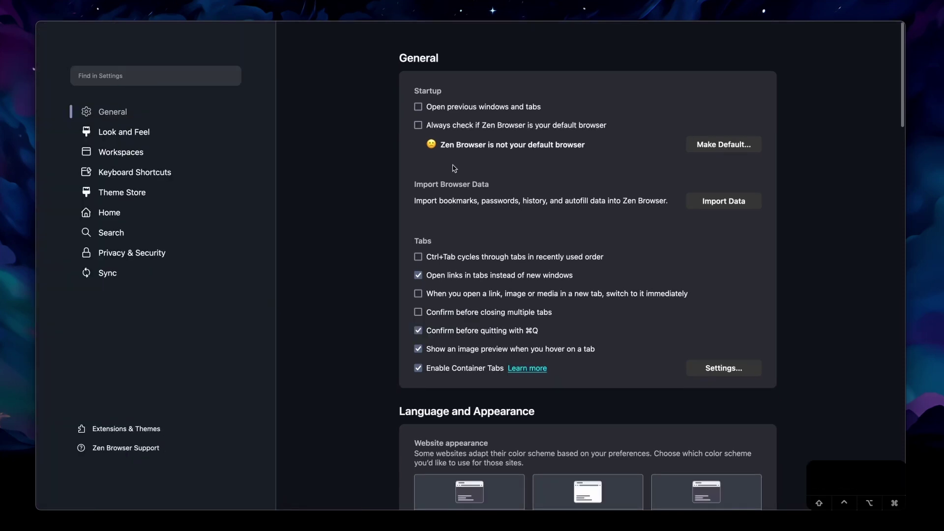
pyautogui.hotkey('ctrl', 'alt', 'c')
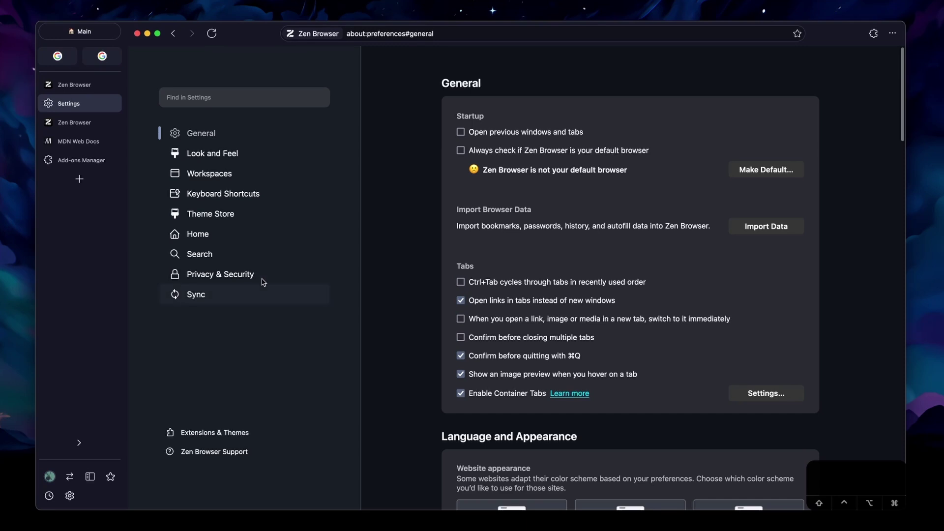
# Return to the Themes Store in the first Zen Browser tab and look through the whole theme catalogue
pyautogui.click(78, 122)
pyautogui.click(79, 161)
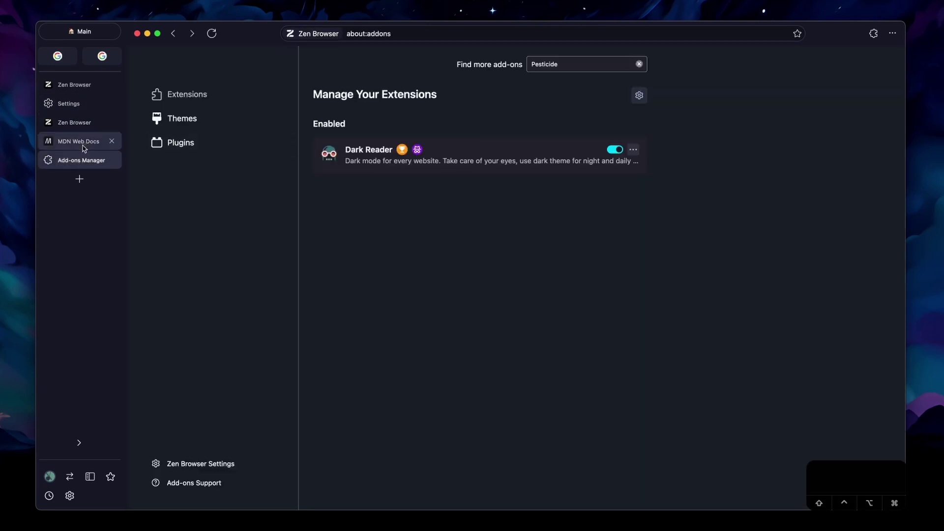
pyautogui.click(69, 103)
pyautogui.click(74, 85)
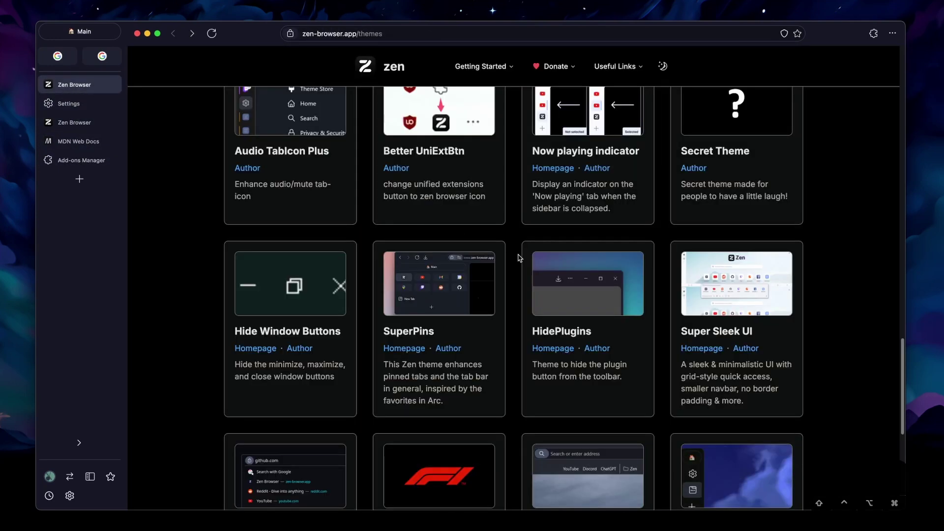
pyautogui.scroll(10, 518, 258)
pyautogui.scroll(-2, 511, 236)
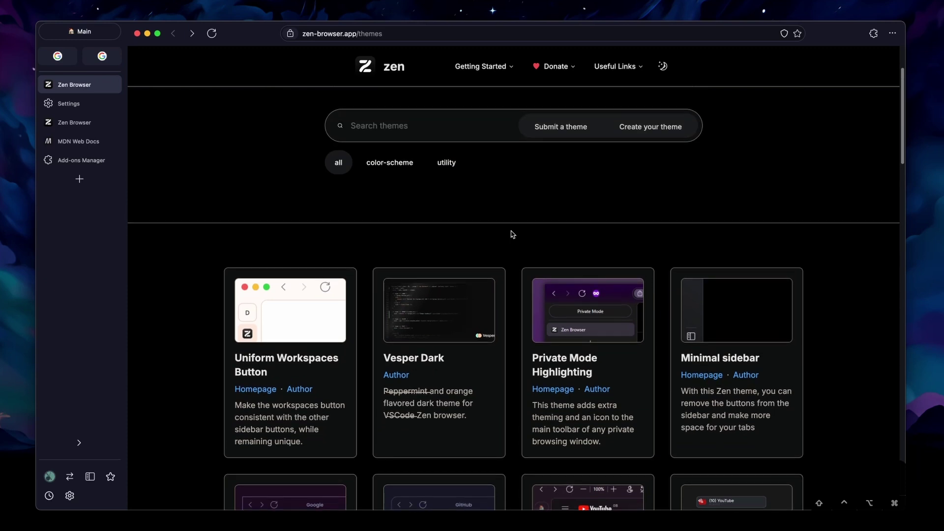
pyautogui.scroll(-1, 511, 235)
pyautogui.scroll(-15, 511, 235)
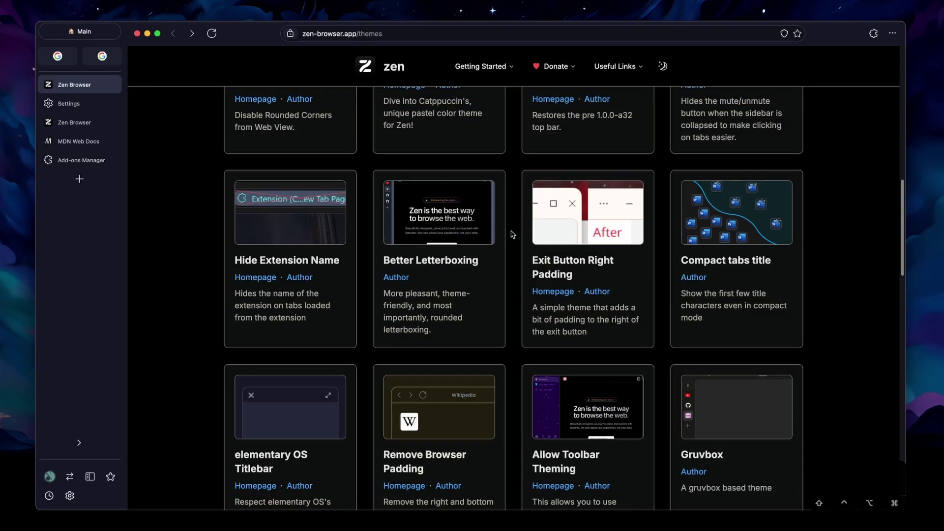
pyautogui.scroll(-15, 511, 234)
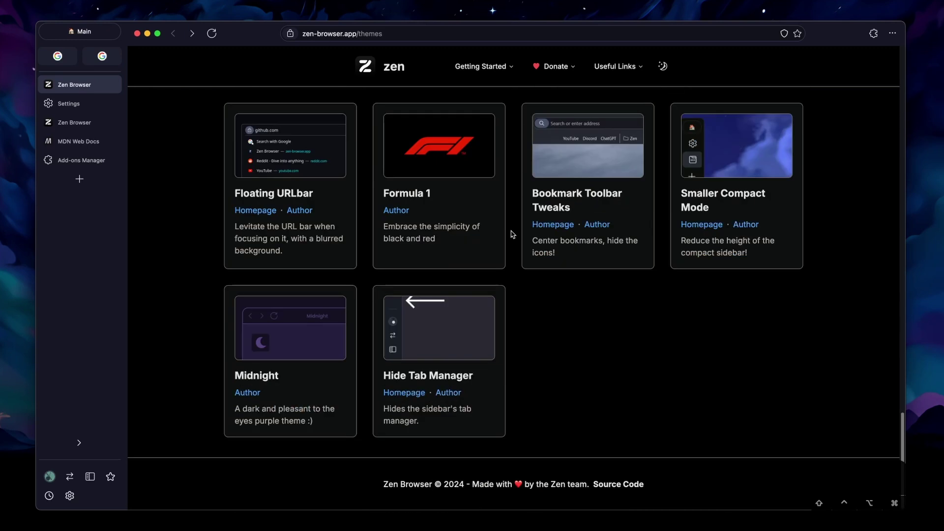
pyautogui.scroll(20, 511, 234)
pyautogui.scroll(-2, 511, 235)
pyautogui.scroll(-1, 511, 235)
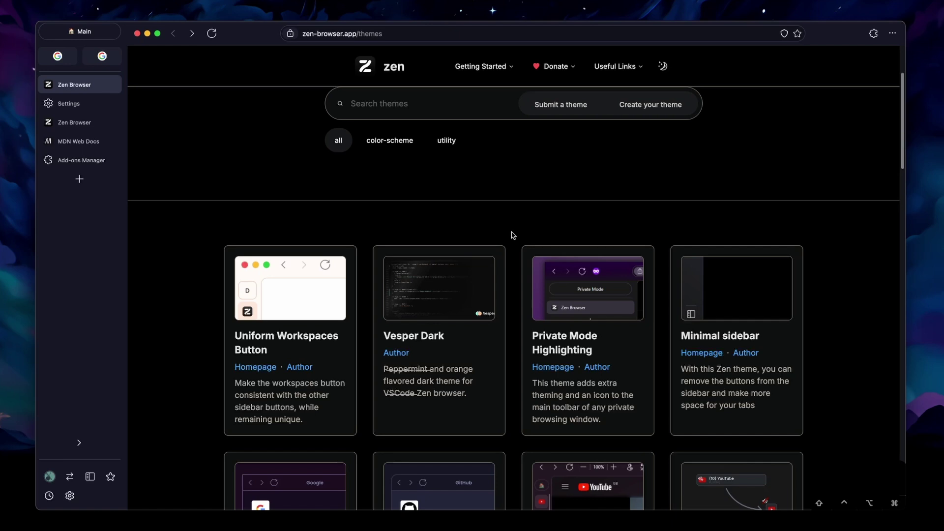
pyautogui.scroll(-3, 512, 235)
pyautogui.scroll(-10, 511, 235)
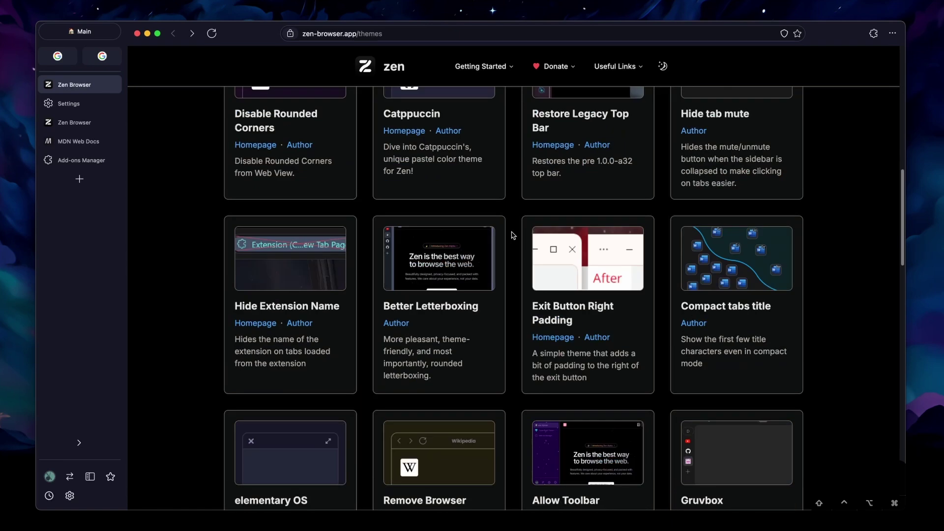
pyautogui.scroll(10, 512, 245)
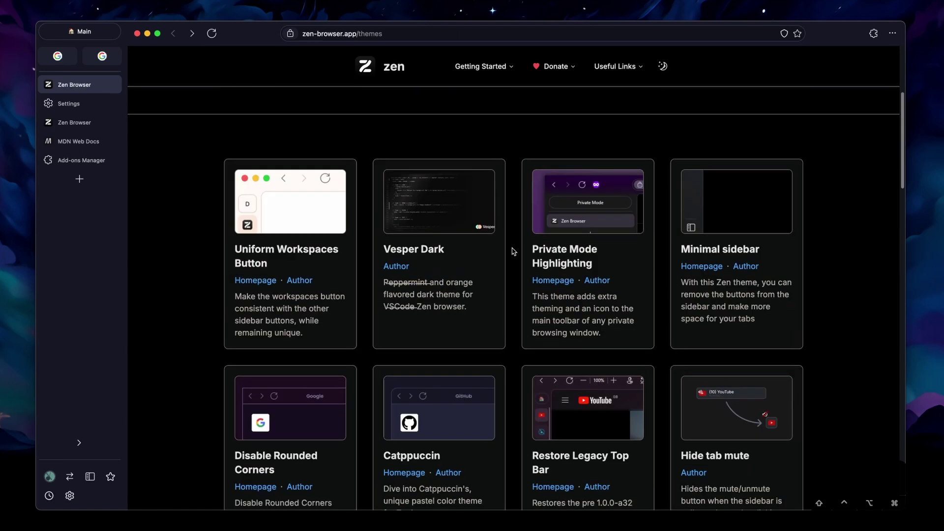
# Open a new tab and search Google for "Ladybird"
pyautogui.click(79, 179)
pyautogui.write('Ladybird')
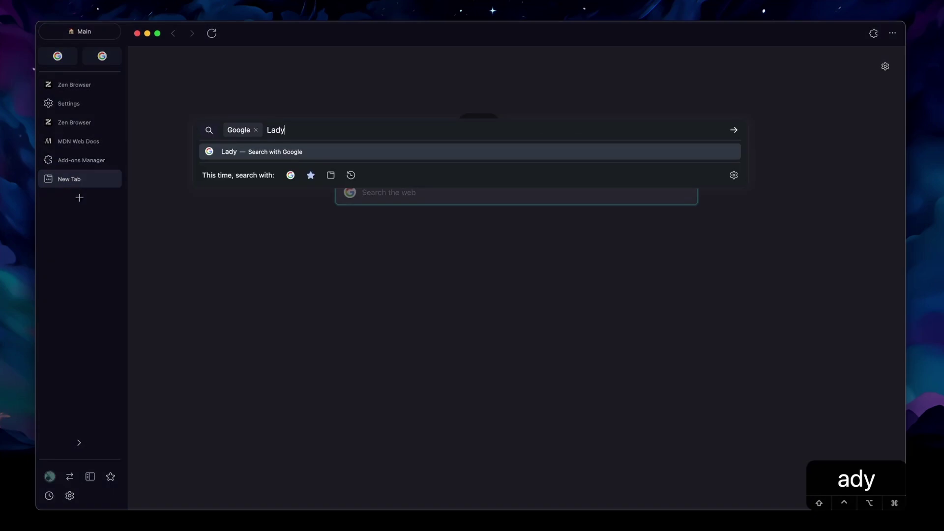
pyautogui.press('Return')
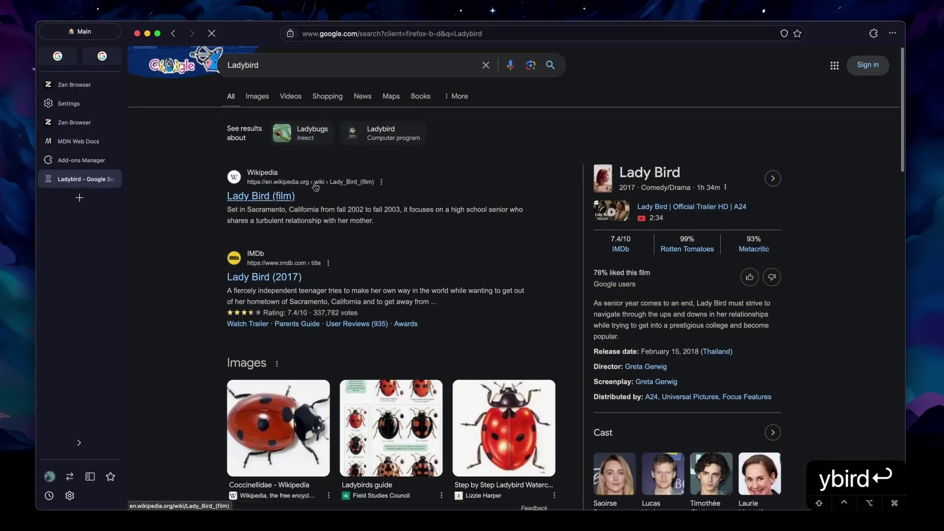
# Refine the search to "Ladybird browser" and open the ladybird.org website from the results
pyautogui.click(288, 69)
pyautogui.write('browser')
pyautogui.press('Return')
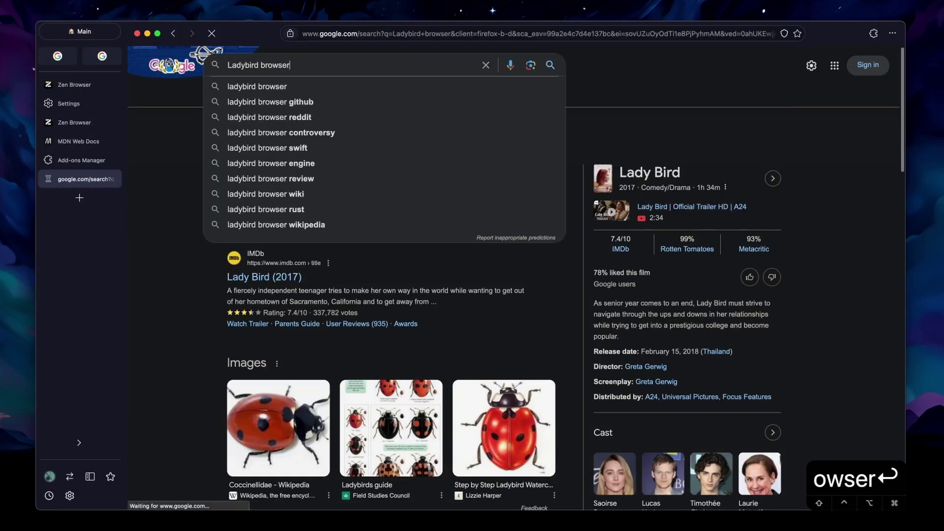
pyautogui.click(276, 116)
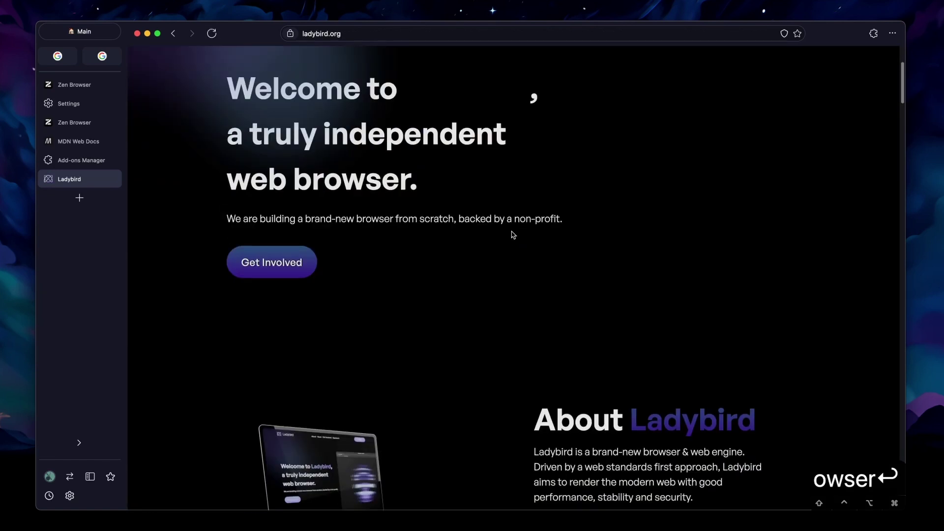
# Look through the Ladybird homepage, including what makes it unique and its News & Announcements section
pyautogui.scroll(-5, 529, 251)
pyautogui.scroll(-8, 527, 252)
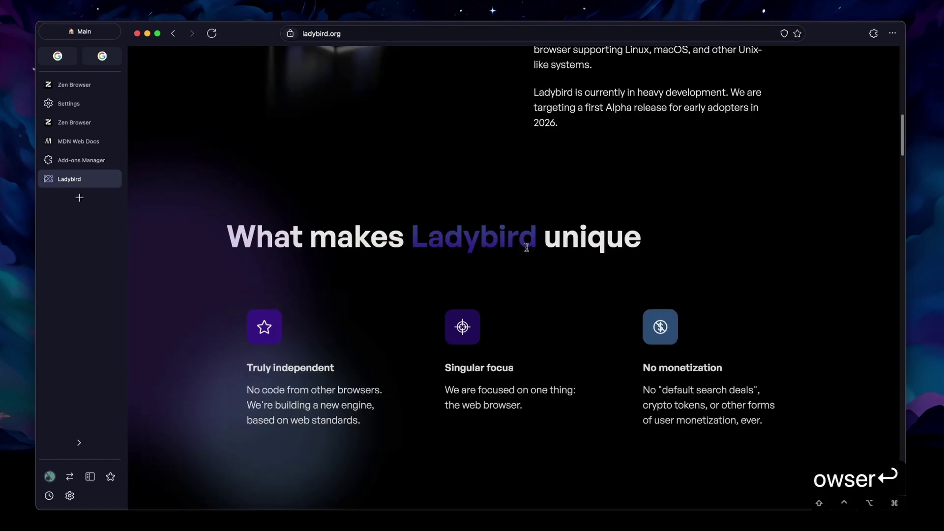
pyautogui.scroll(13, 526, 248)
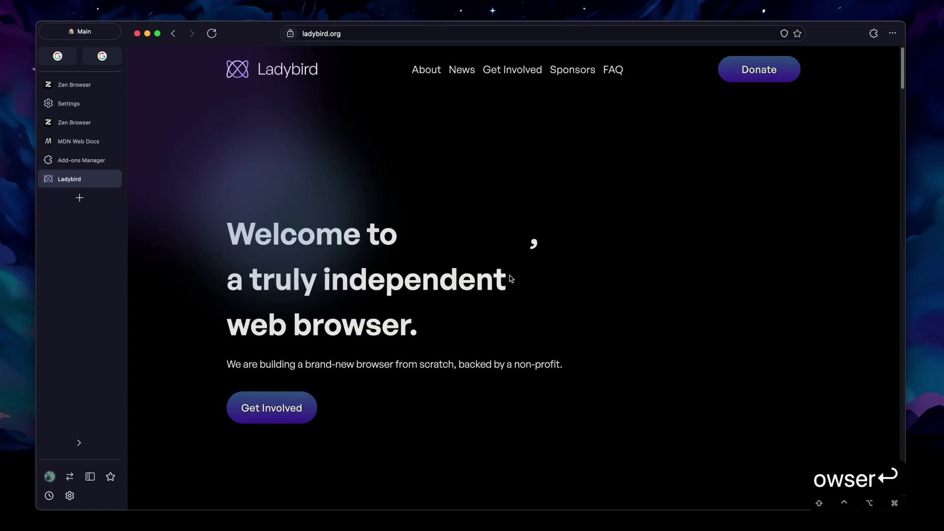
pyautogui.scroll(-12, 510, 278)
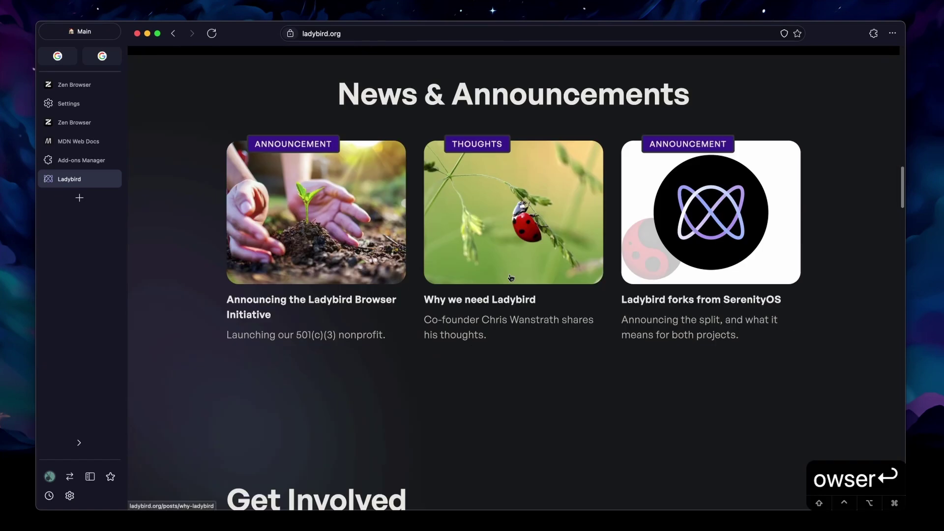
# Look at the Get Involved section of the Ladybird homepage and return to the welcome heading
pyautogui.scroll(1, 510, 279)
pyautogui.scroll(-8, 510, 279)
pyautogui.scroll(20, 508, 276)
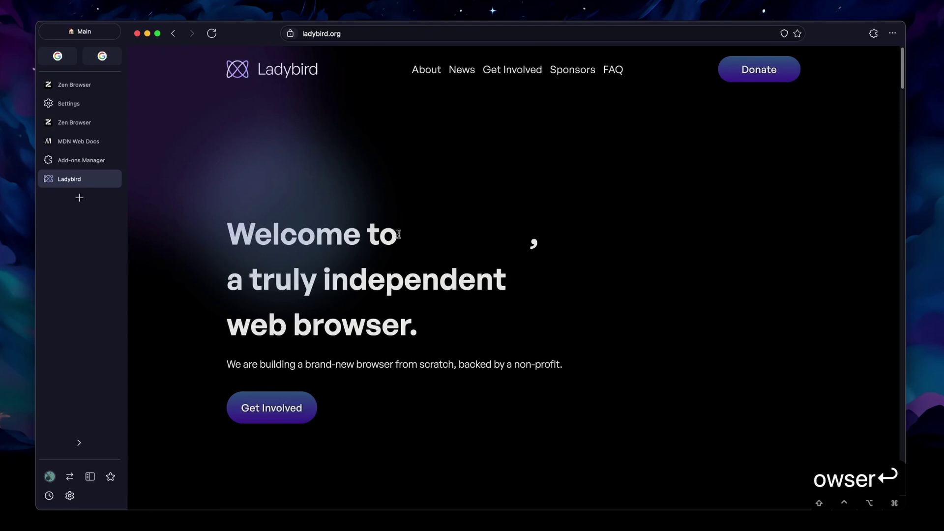
# Switch back to the Zen Browser tab with the Themes Store and browse its theme cards again
pyautogui.click(74, 126)
pyautogui.scroll(5, 513, 290)
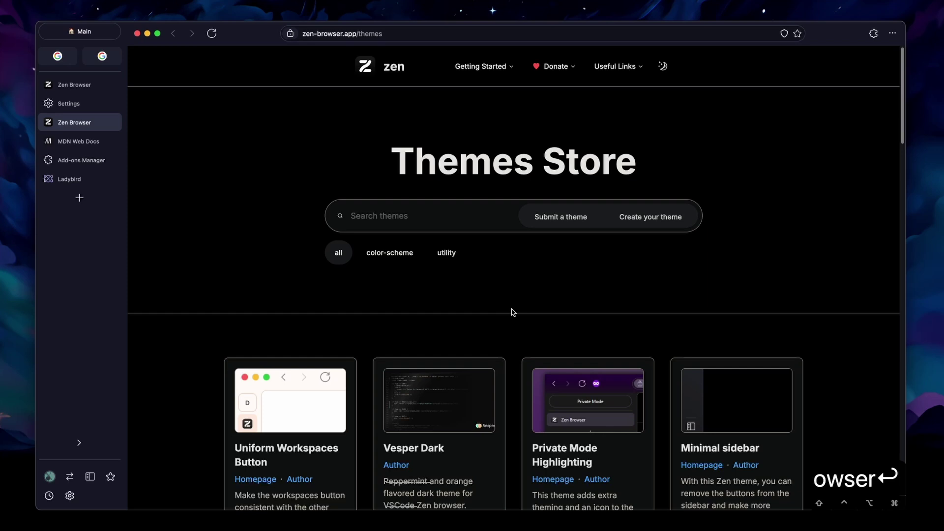
pyautogui.scroll(-20, 512, 312)
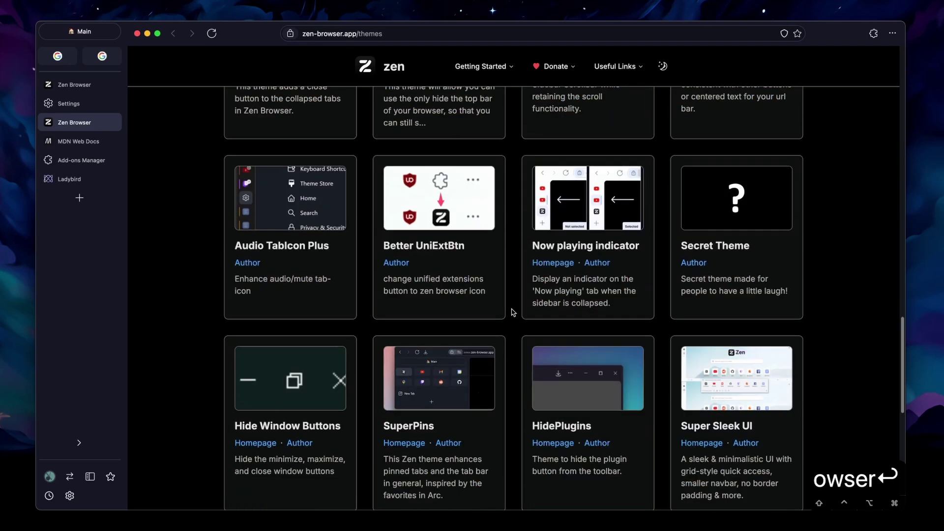
pyautogui.scroll(-5, 513, 312)
pyautogui.scroll(20, 513, 312)
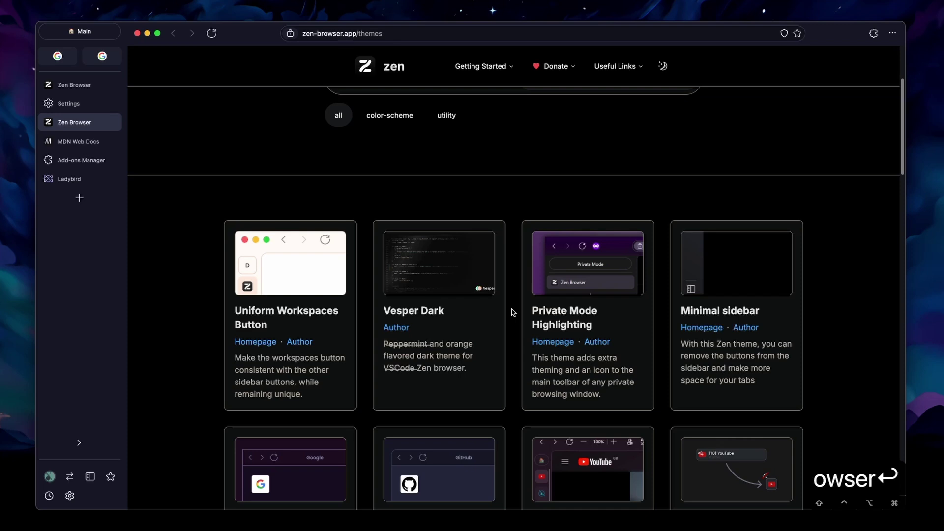
pyautogui.scroll(-4, 513, 312)
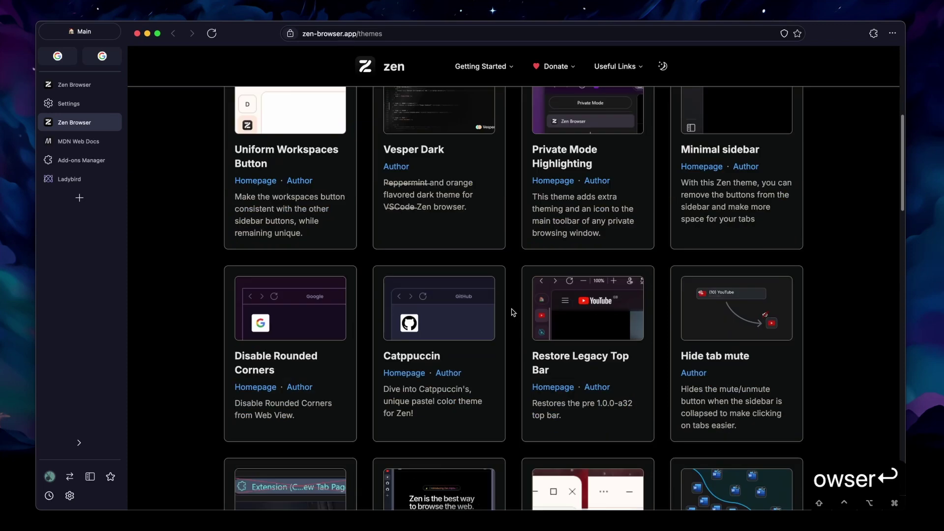
pyautogui.scroll(1, 513, 312)
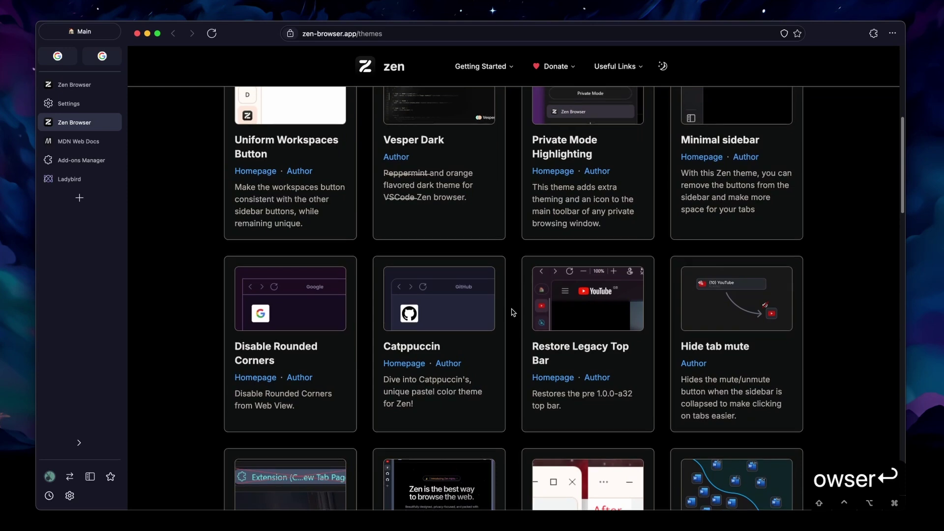
pyautogui.scroll(-6, 512, 312)
pyautogui.scroll(15, 513, 312)
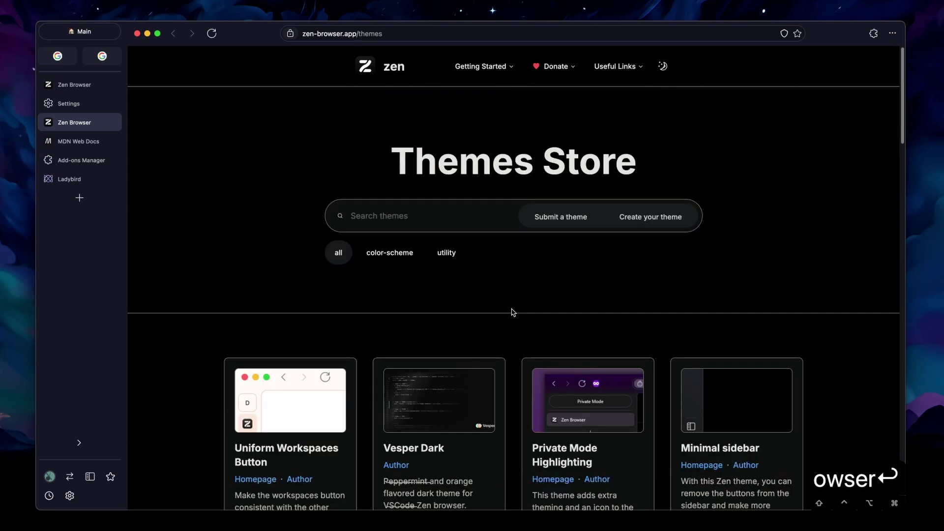
pyautogui.scroll(-10, 513, 313)
pyautogui.scroll(-1, 512, 312)
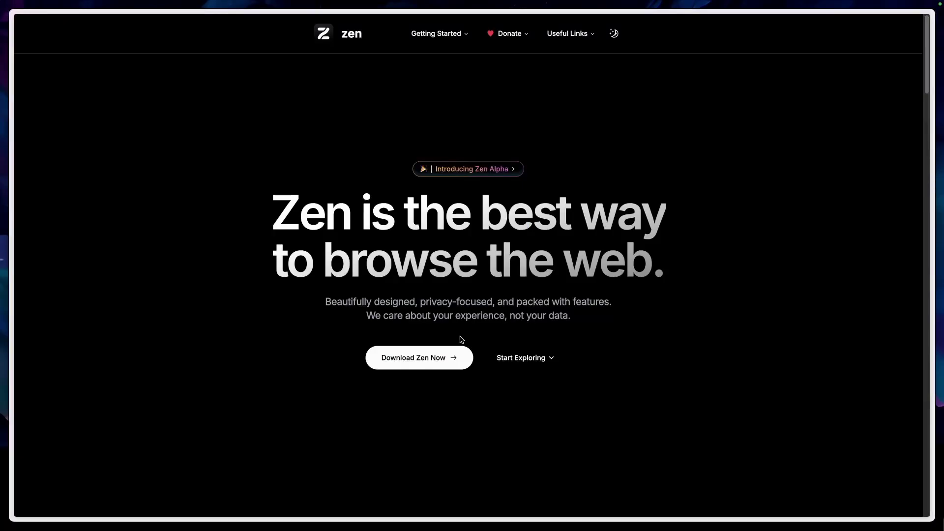